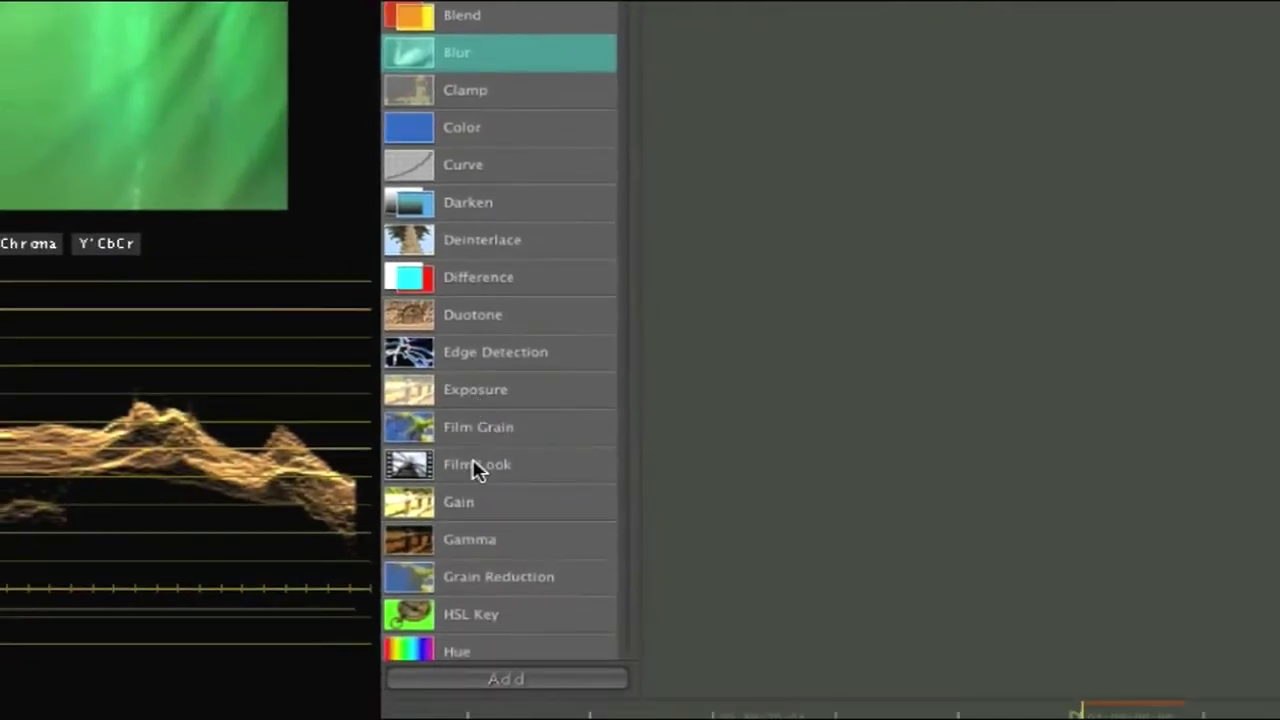
- Add an Edge Detector node from the Color FX list and move it higher on the canvas
{"action": "left_click", "coordinate": [523, 370]}
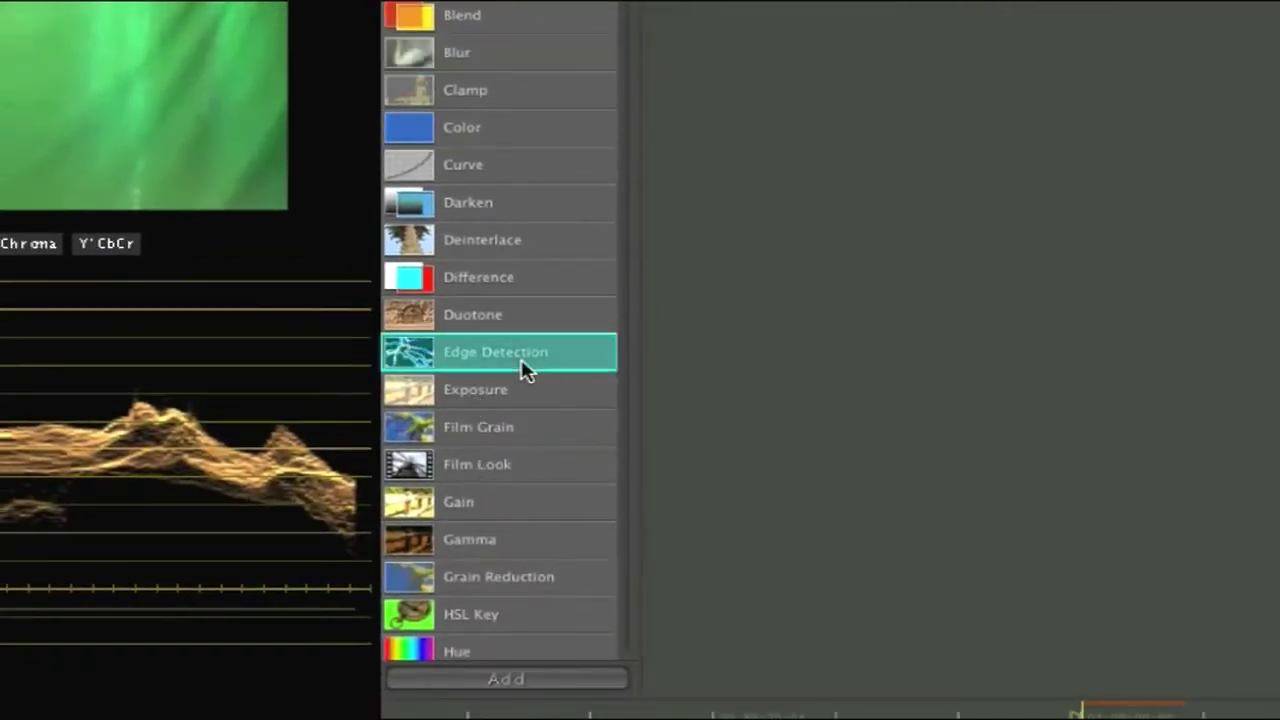
{"action": "left_click_drag", "start_coordinate": [523, 370], "coordinate": [483, 355]}
{"action": "scroll", "coordinate": [484, 347], "scroll_direction": "down", "scroll_amount": 1}
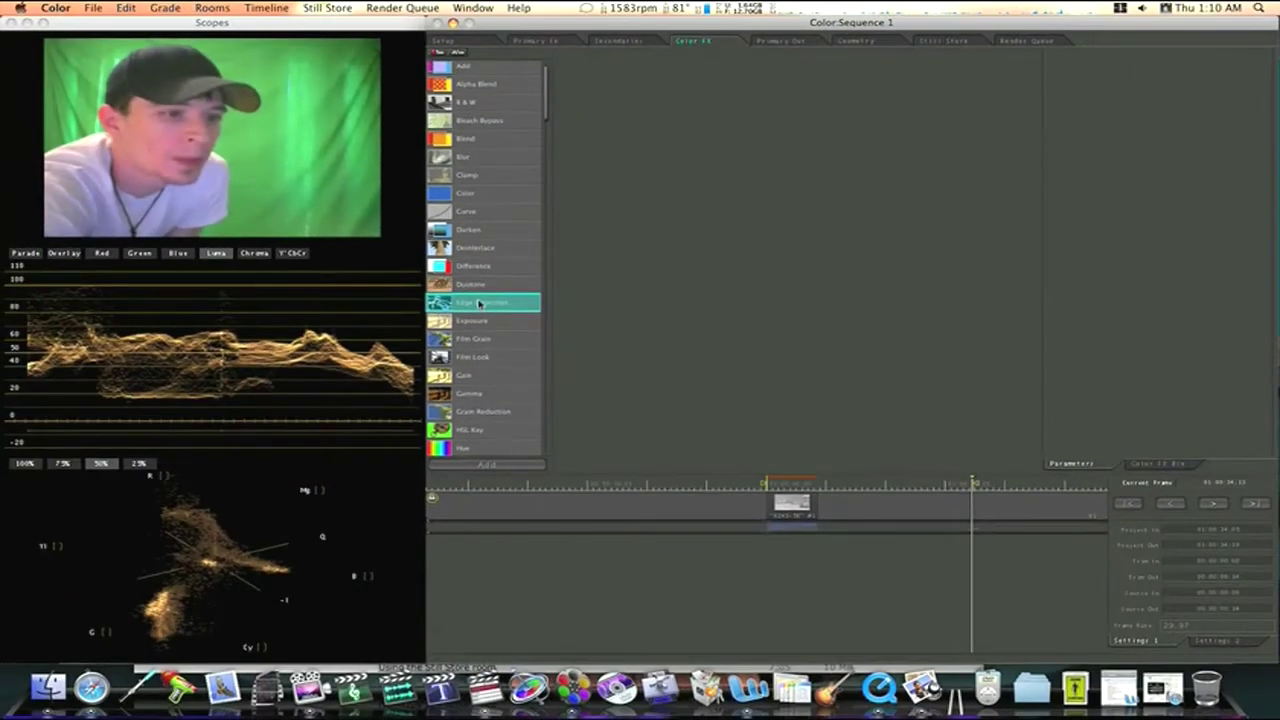
{"action": "double_click", "coordinate": [479, 303]}
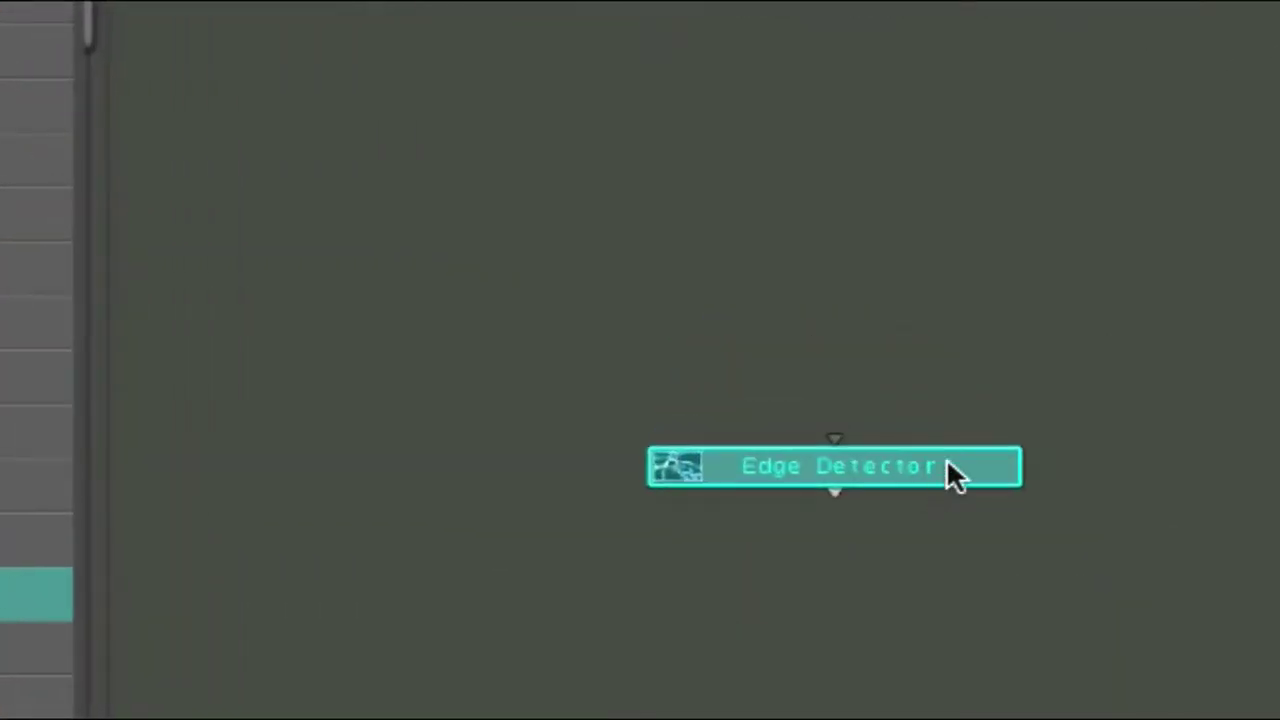
{"action": "left_click_drag", "start_coordinate": [946, 464], "coordinate": [937, 250]}
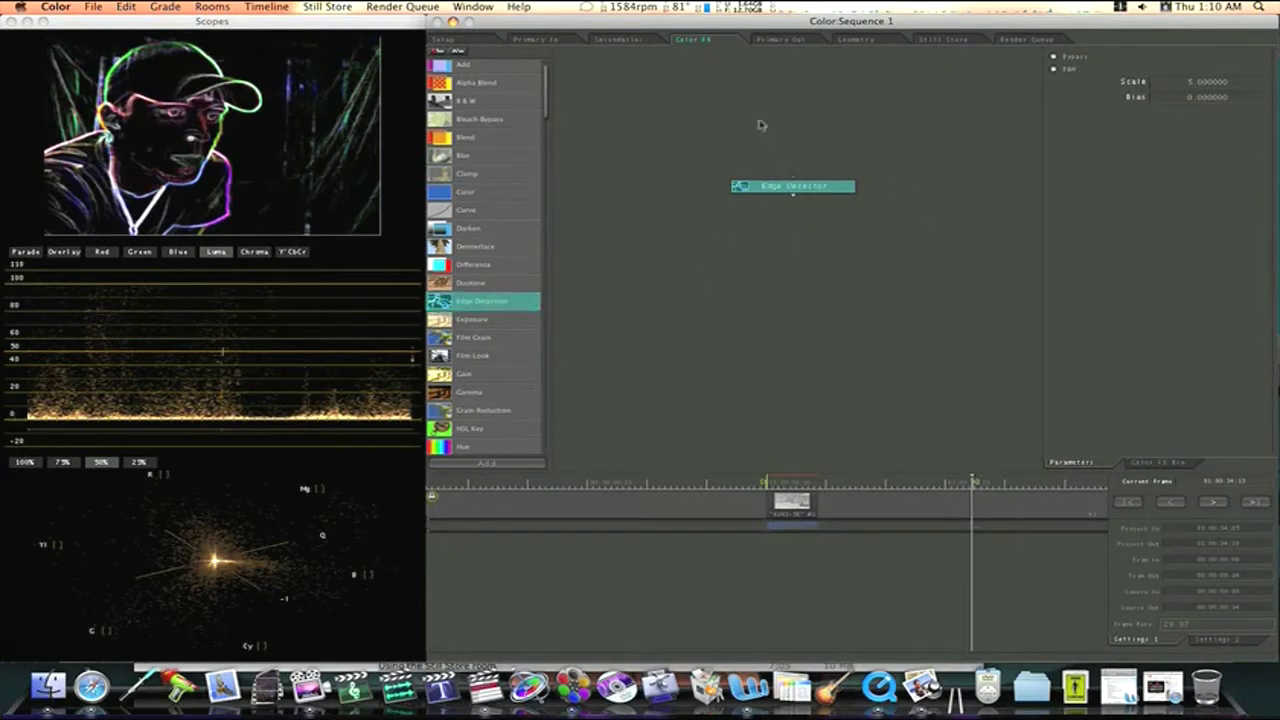
{"action": "left_click_drag", "start_coordinate": [760, 124], "coordinate": [846, 231]}
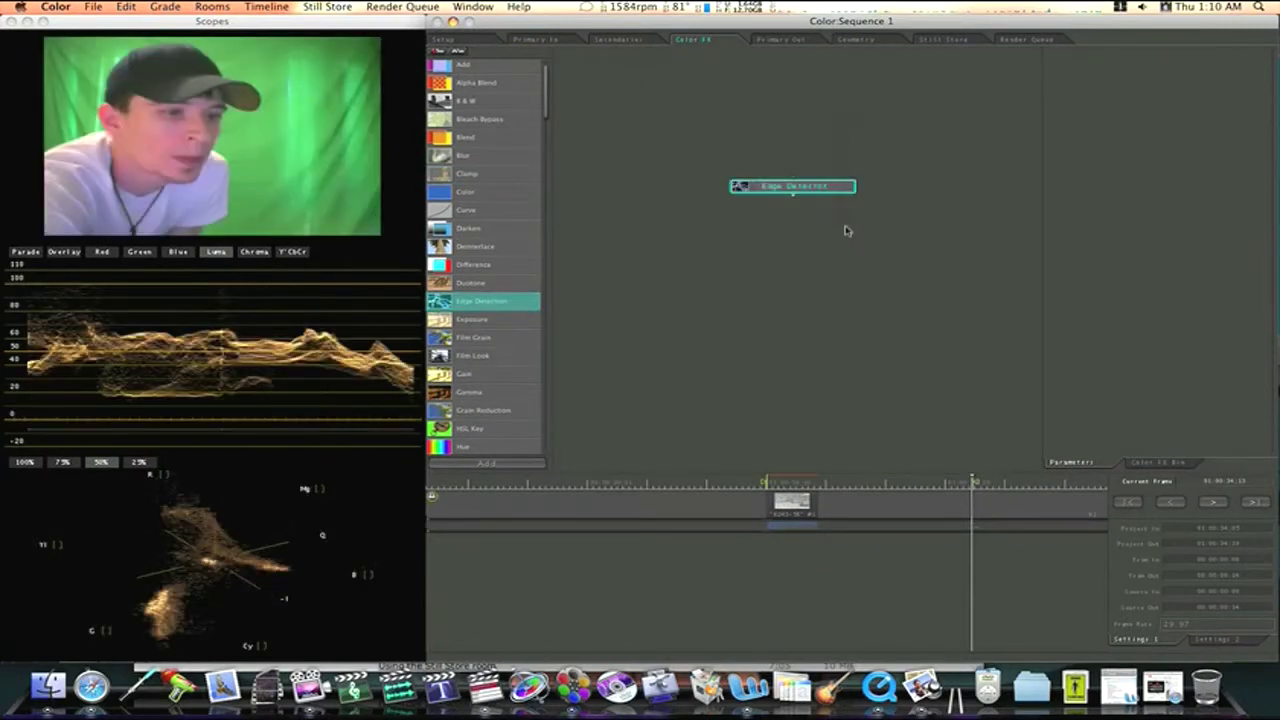
- Replace the Edge Detector node with a fresh one feeding the Output node
{"action": "key", "text": "Delete"}
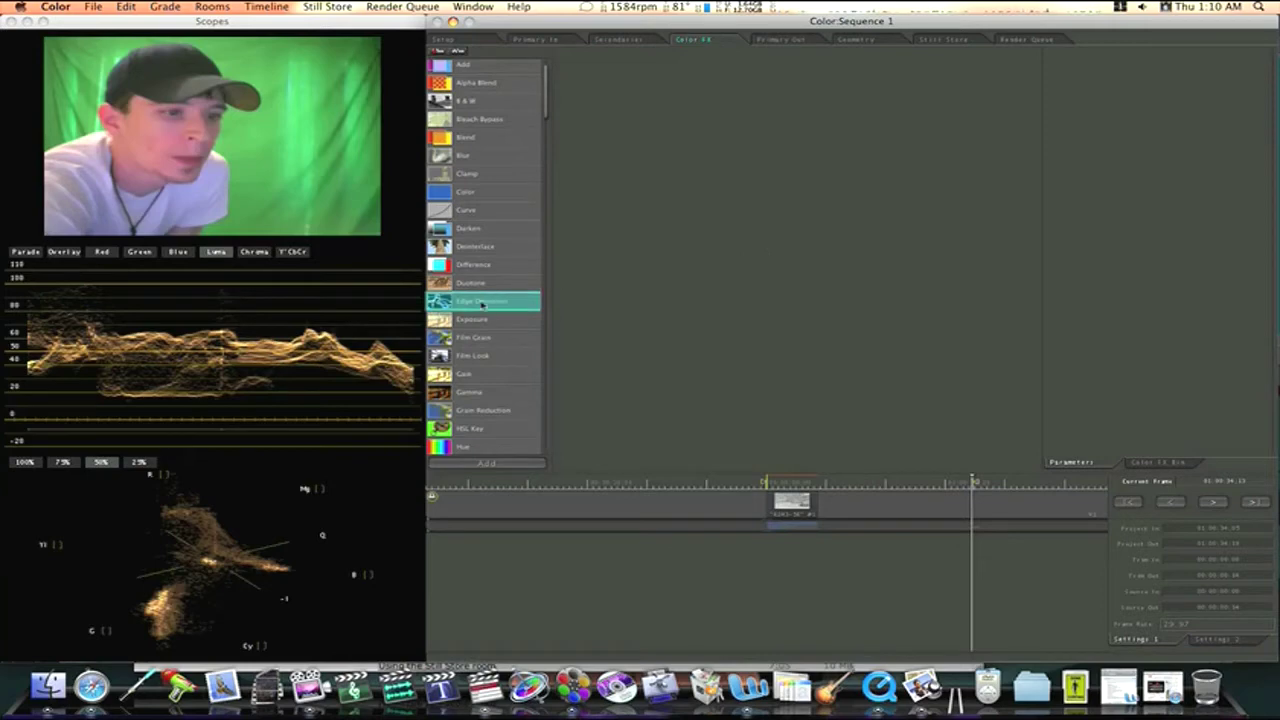
{"action": "left_click_drag", "start_coordinate": [485, 300], "coordinate": [752, 190]}
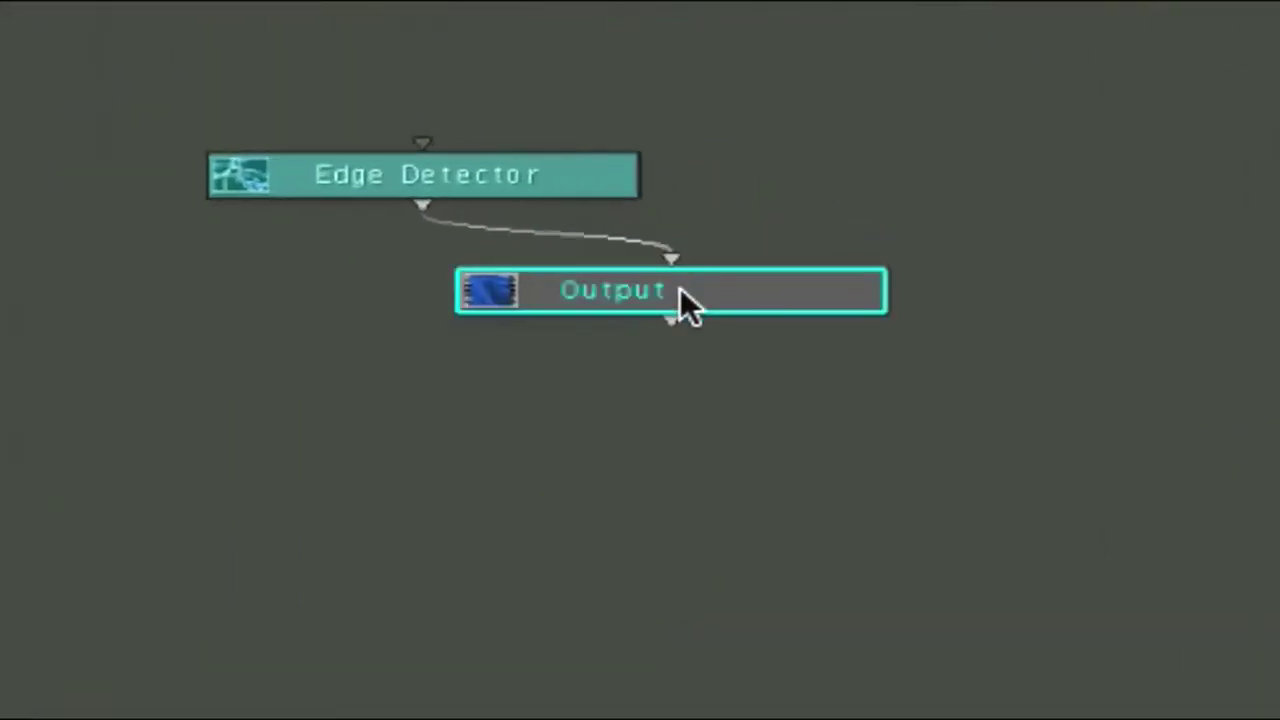
{"action": "left_click", "coordinate": [680, 290]}
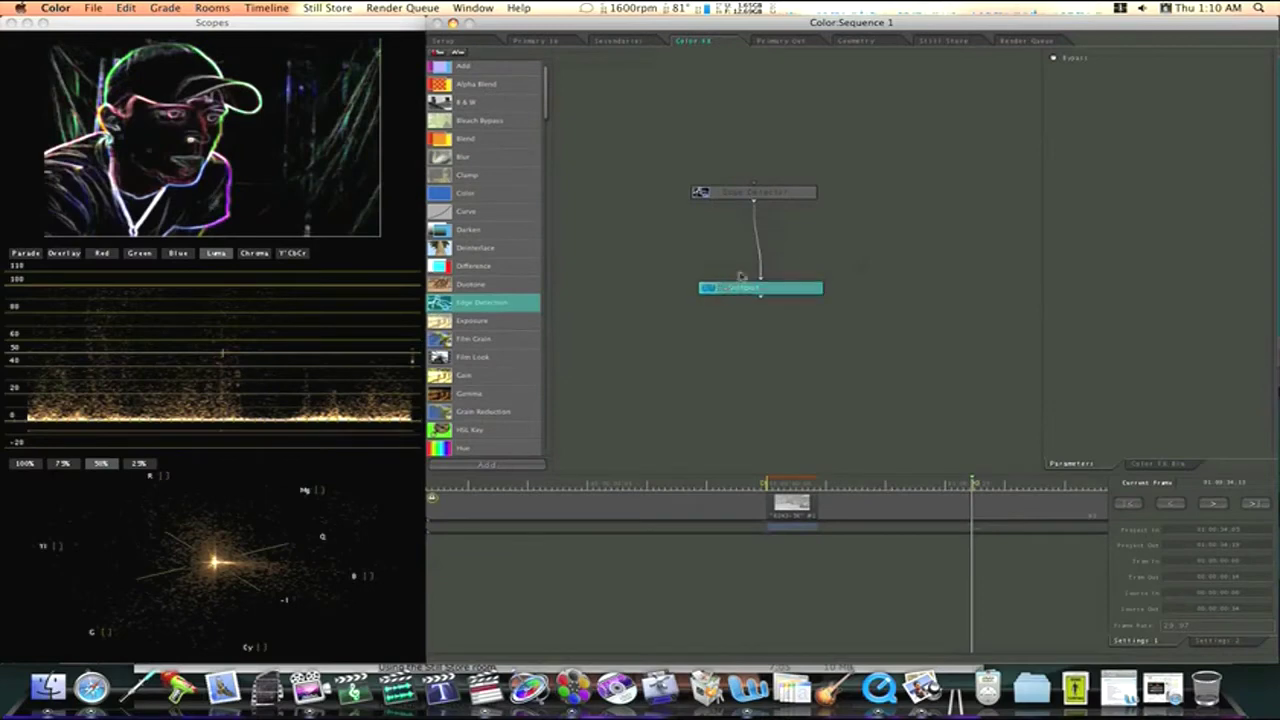
- Set the Edge Detector's Scale to about 4.88 and Bias to about 0.0136
{"action": "left_click", "coordinate": [803, 196]}
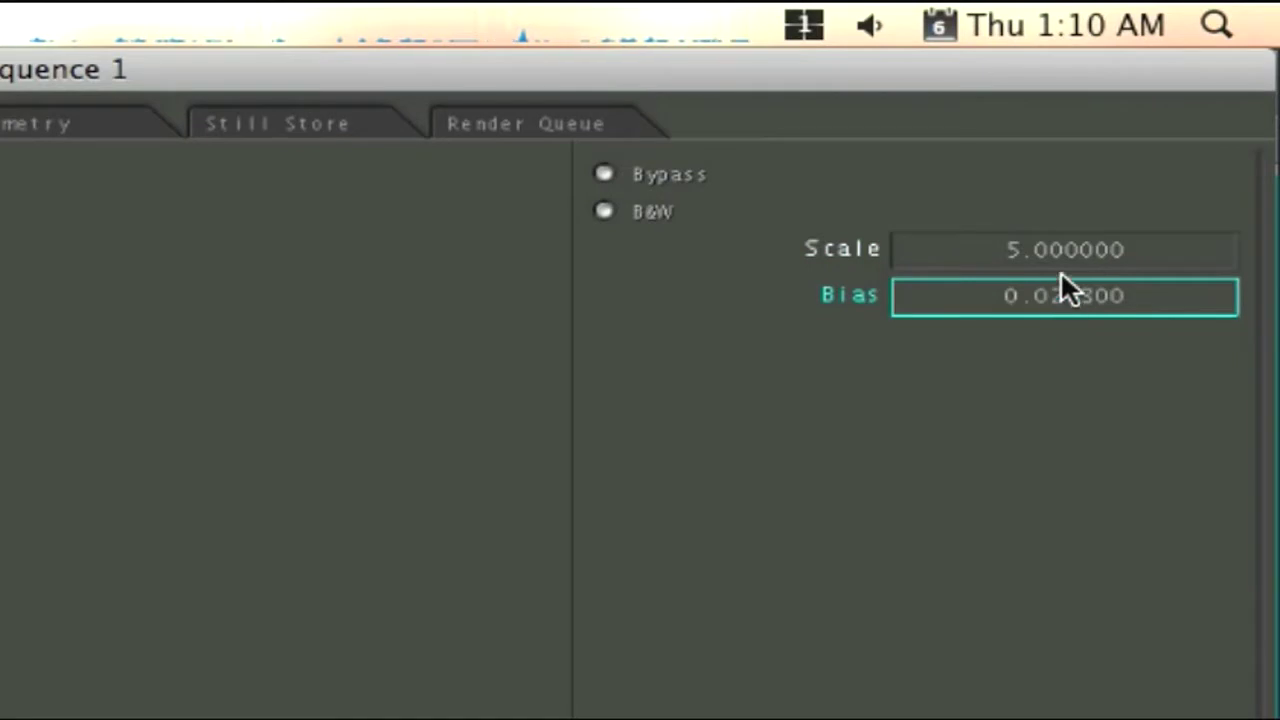
{"action": "left_click", "coordinate": [1051, 258]}
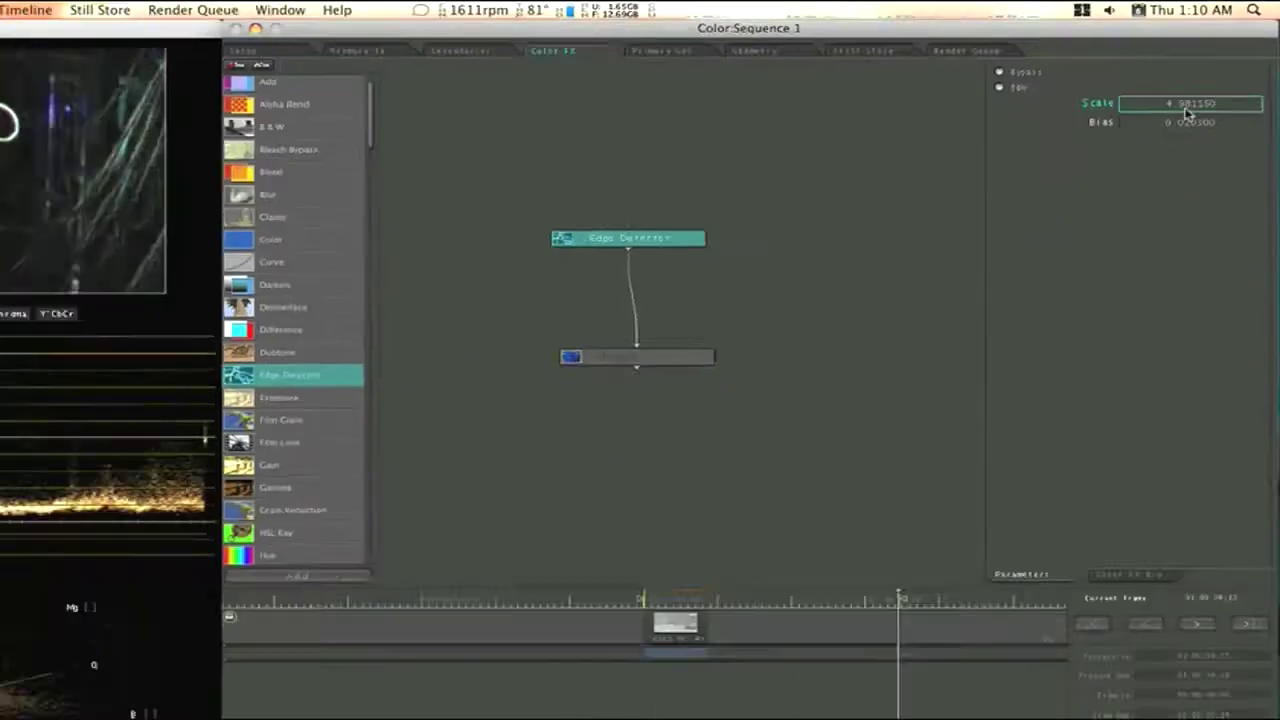
{"action": "left_click_drag", "start_coordinate": [1051, 258], "coordinate": [1052, 270]}
{"action": "left_click_drag", "start_coordinate": [1205, 91], "coordinate": [1203, 99]}
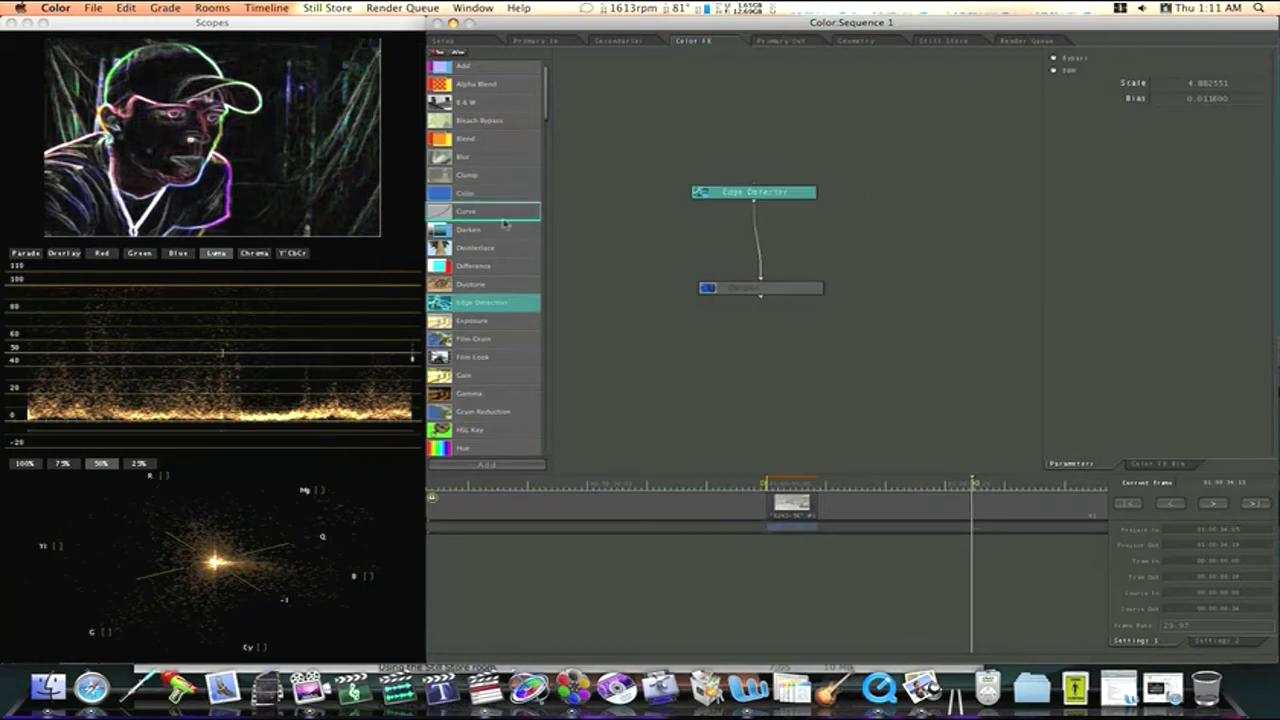
{"action": "left_click", "coordinate": [790, 294]}
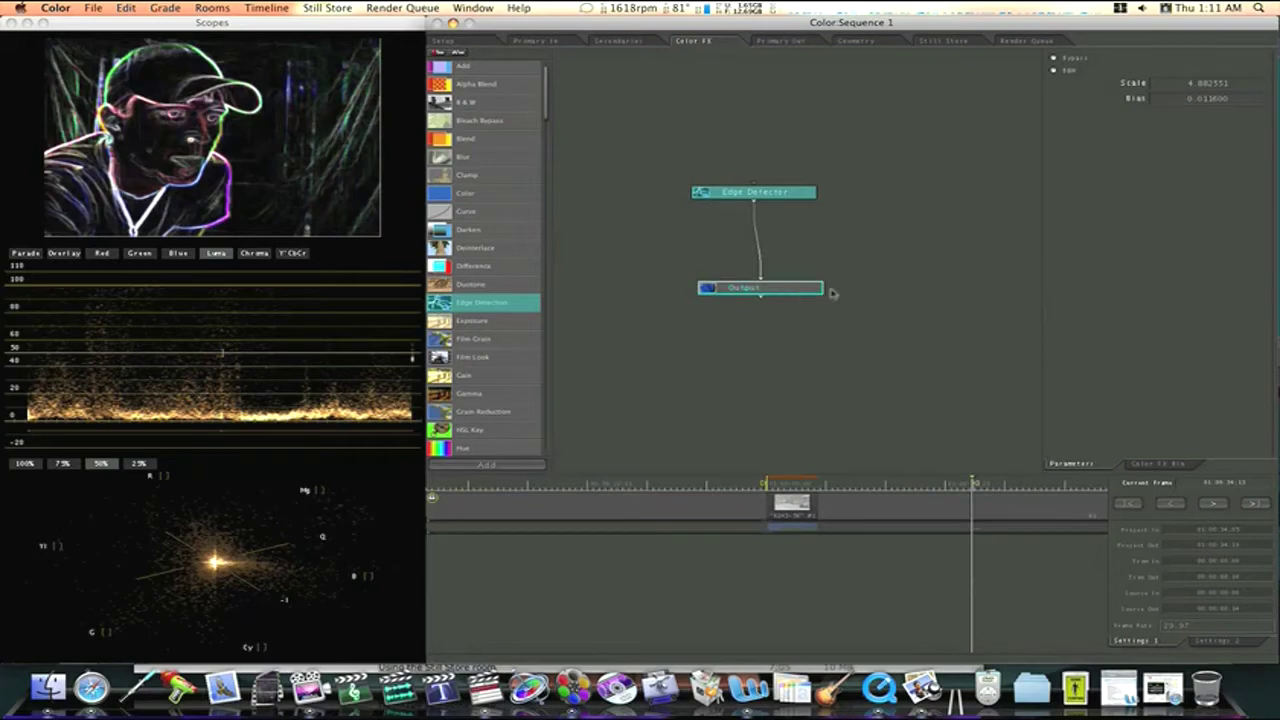
- Select both the Edge Detector and Output nodes and delete them
{"action": "left_click", "coordinate": [834, 295]}
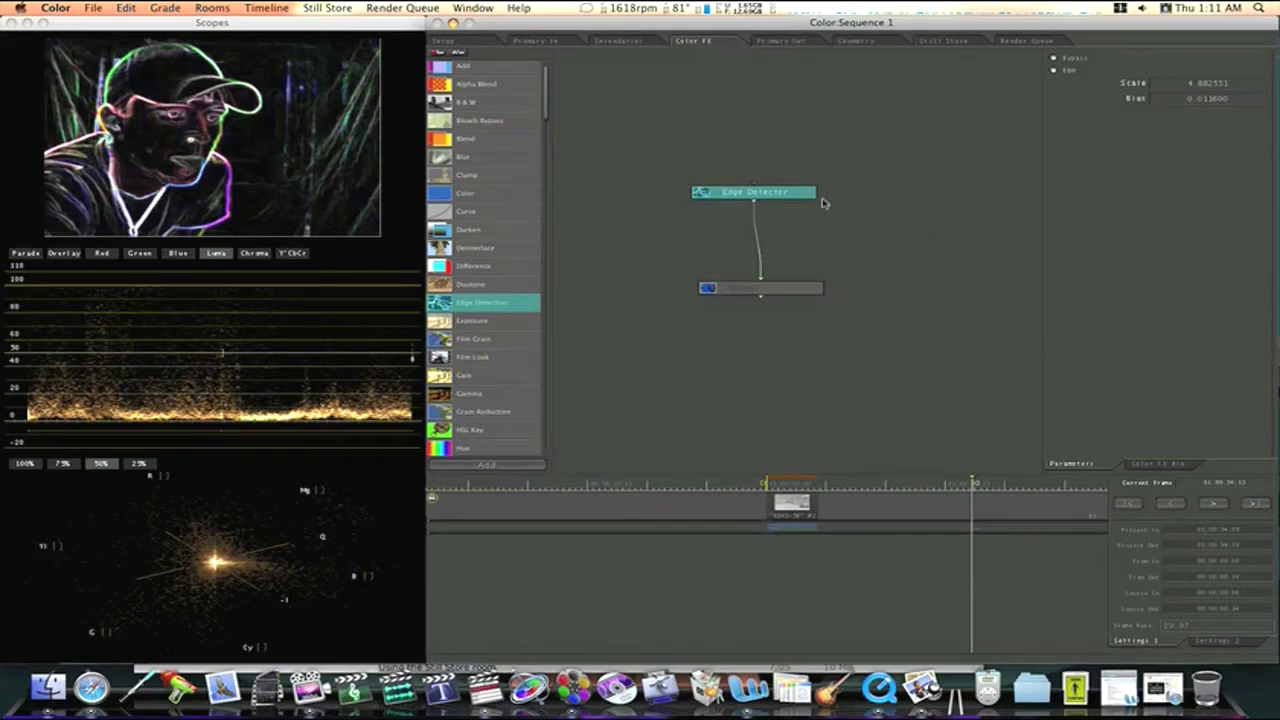
{"action": "left_click", "coordinate": [805, 294]}
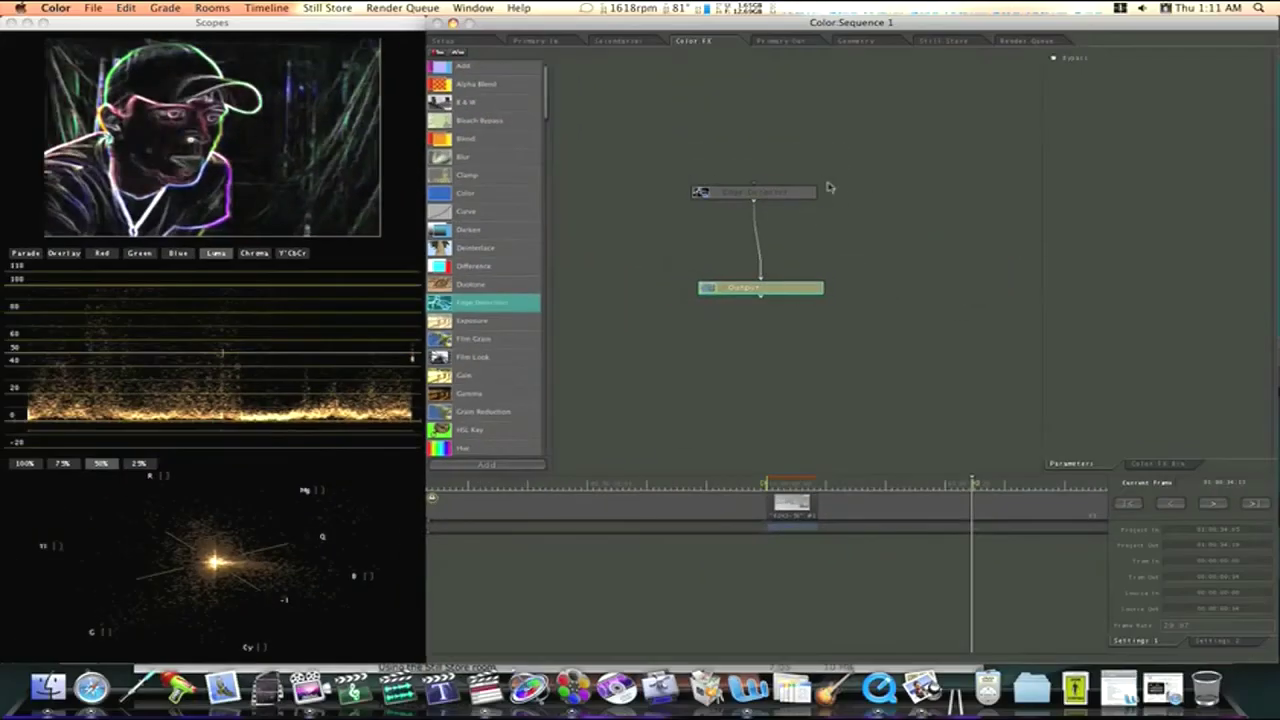
{"action": "left_click", "coordinate": [812, 193]}
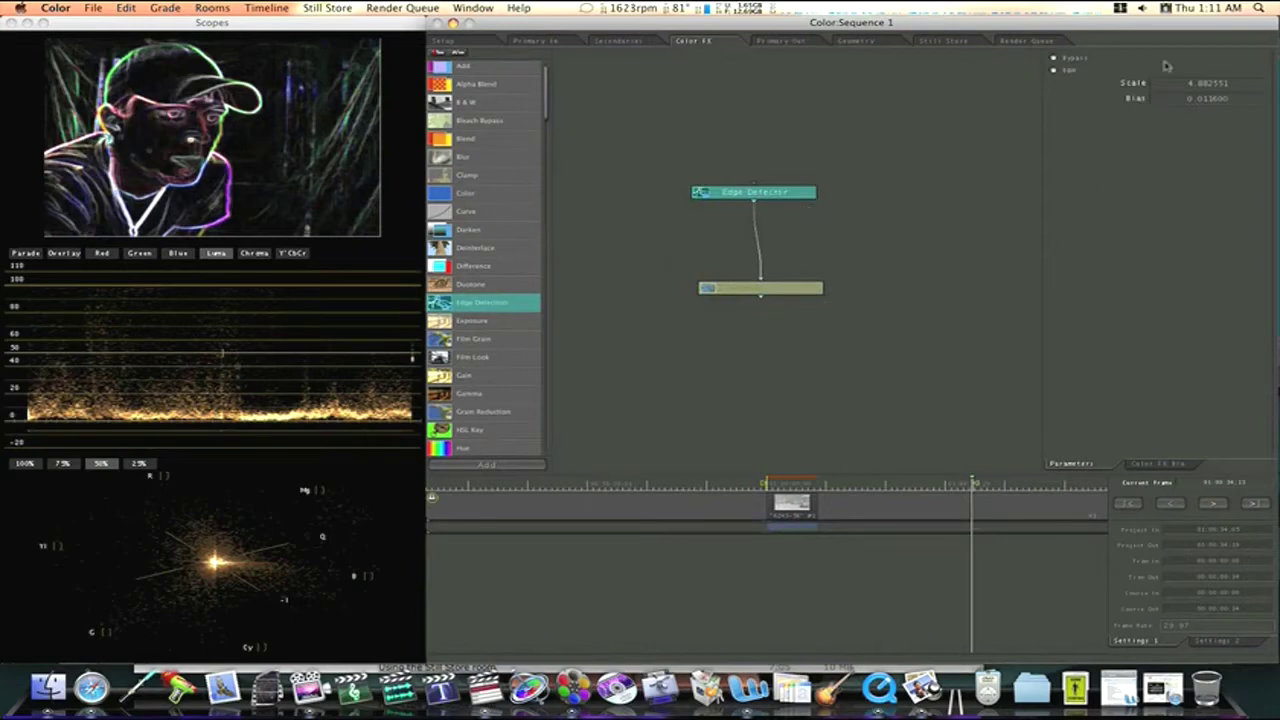
{"action": "scroll", "coordinate": [1185, 106], "scroll_direction": "up", "scroll_amount": 5}
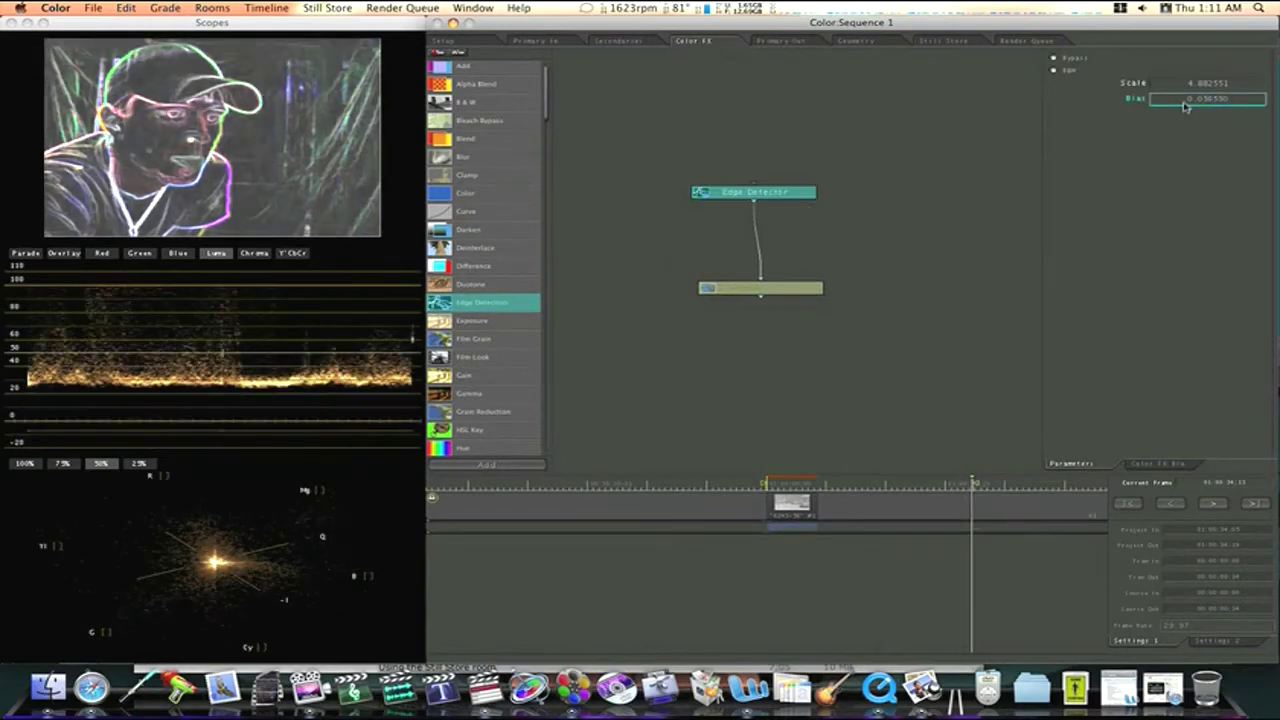
{"action": "scroll", "coordinate": [1185, 106], "scroll_direction": "down", "scroll_amount": 3}
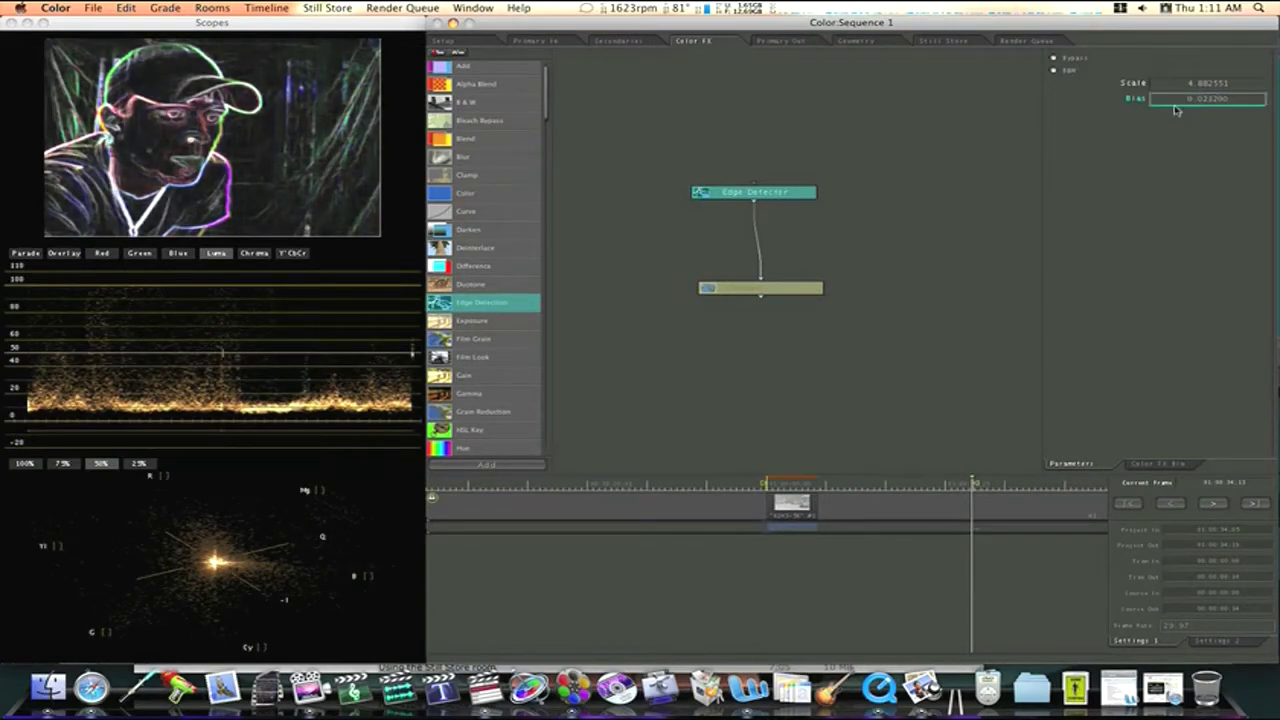
{"action": "left_click_drag", "start_coordinate": [761, 155], "coordinate": [838, 345]}
{"action": "key", "text": "Delete"}
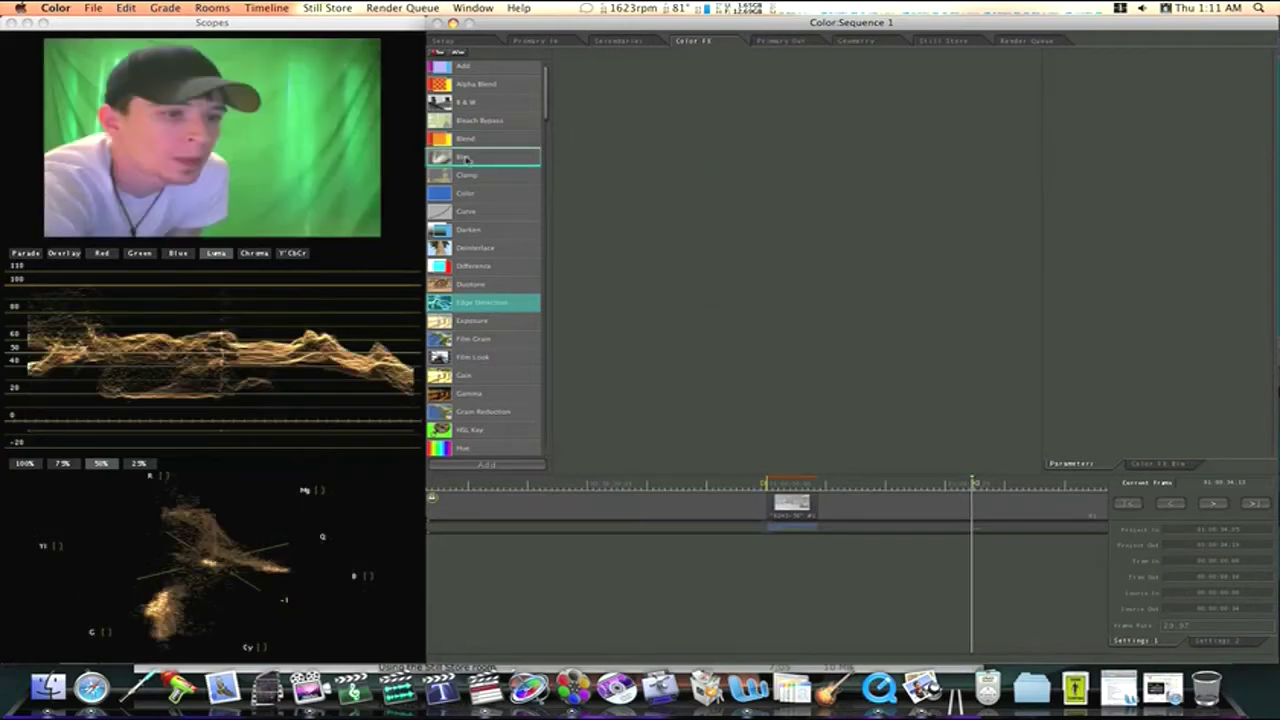
{"action": "left_click_drag", "start_coordinate": [468, 158], "coordinate": [792, 163]}
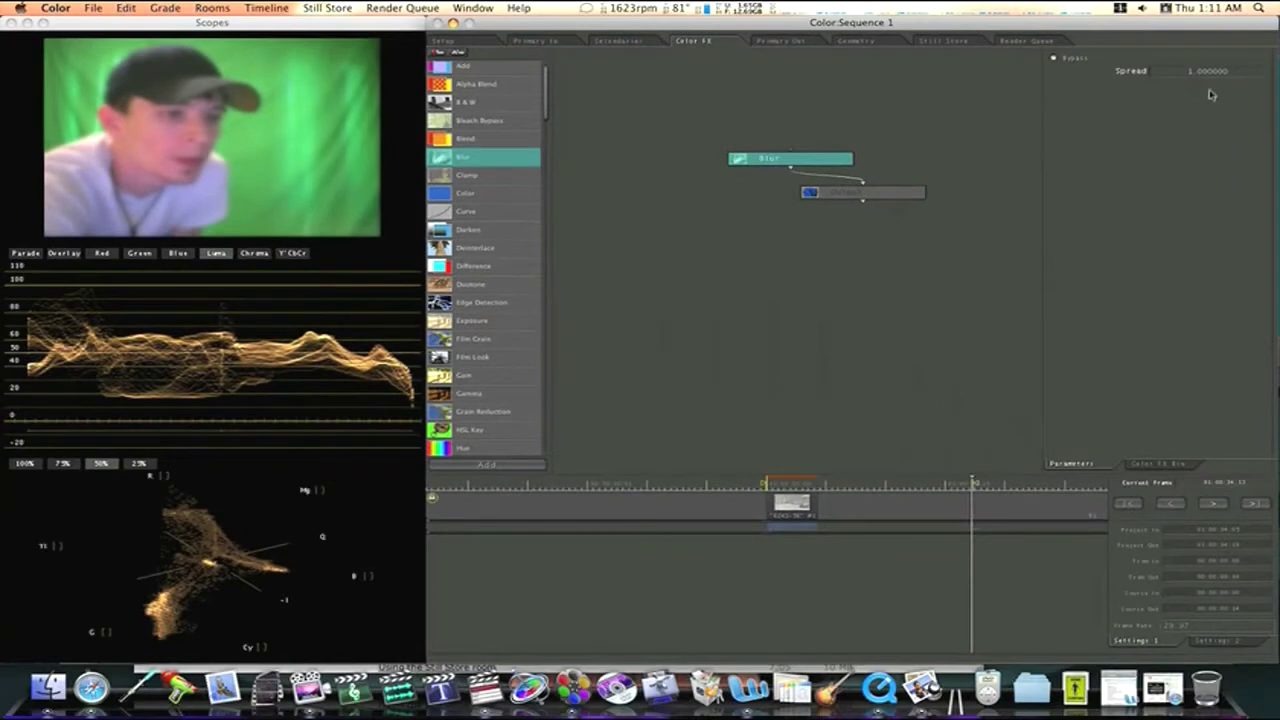
{"action": "left_click_drag", "start_coordinate": [1217, 79], "coordinate": [1211, 71]}
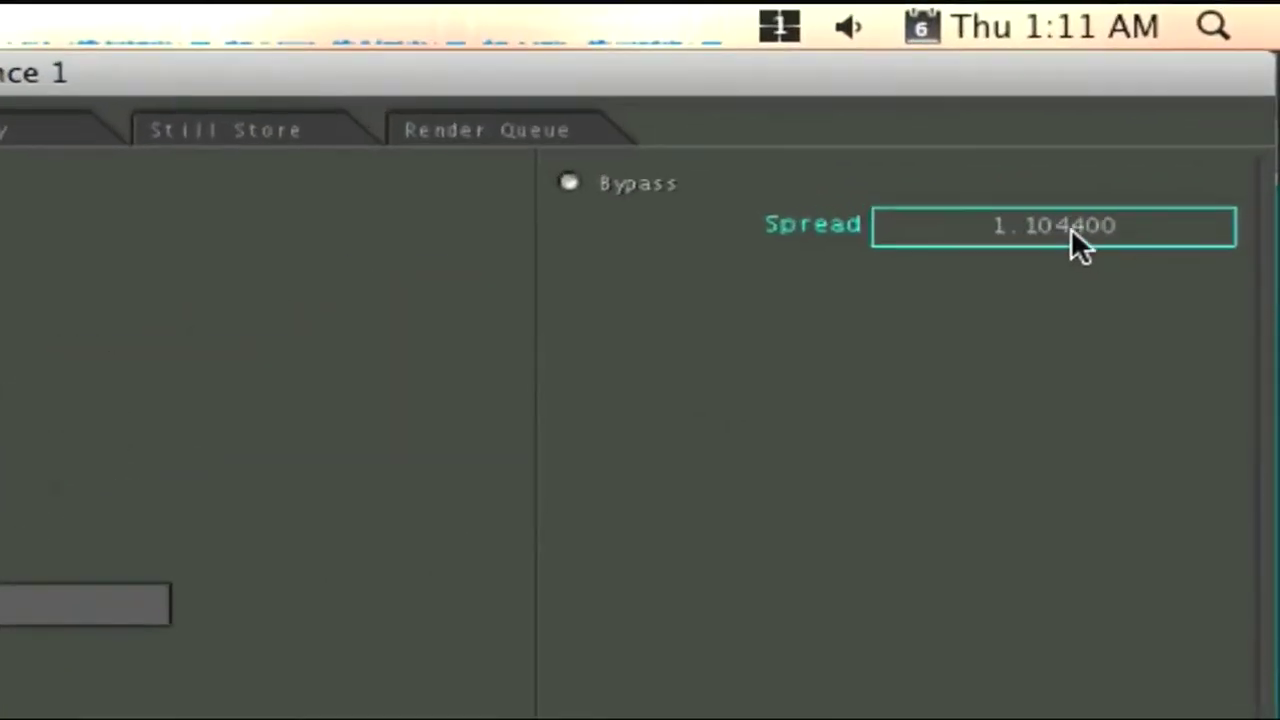
{"action": "left_click_drag", "start_coordinate": [1066, 228], "coordinate": [1066, 230]}
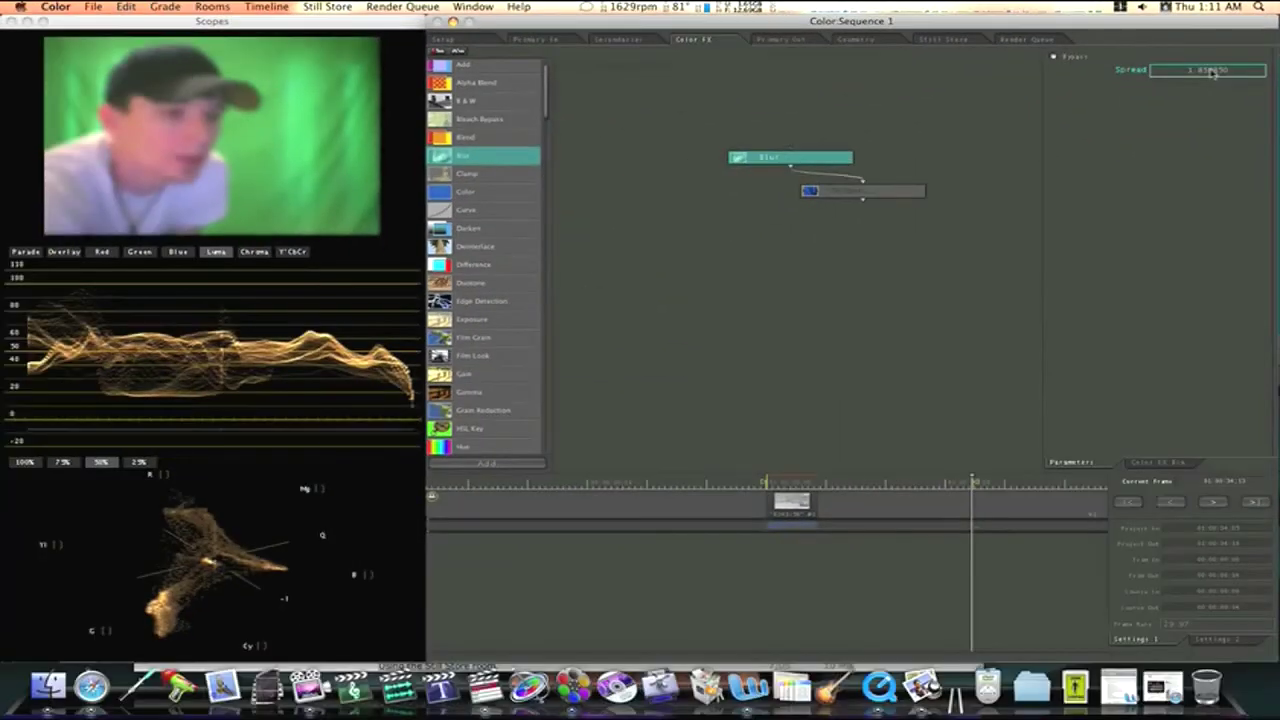
{"action": "left_click_drag", "start_coordinate": [1213, 72], "coordinate": [1207, 71]}
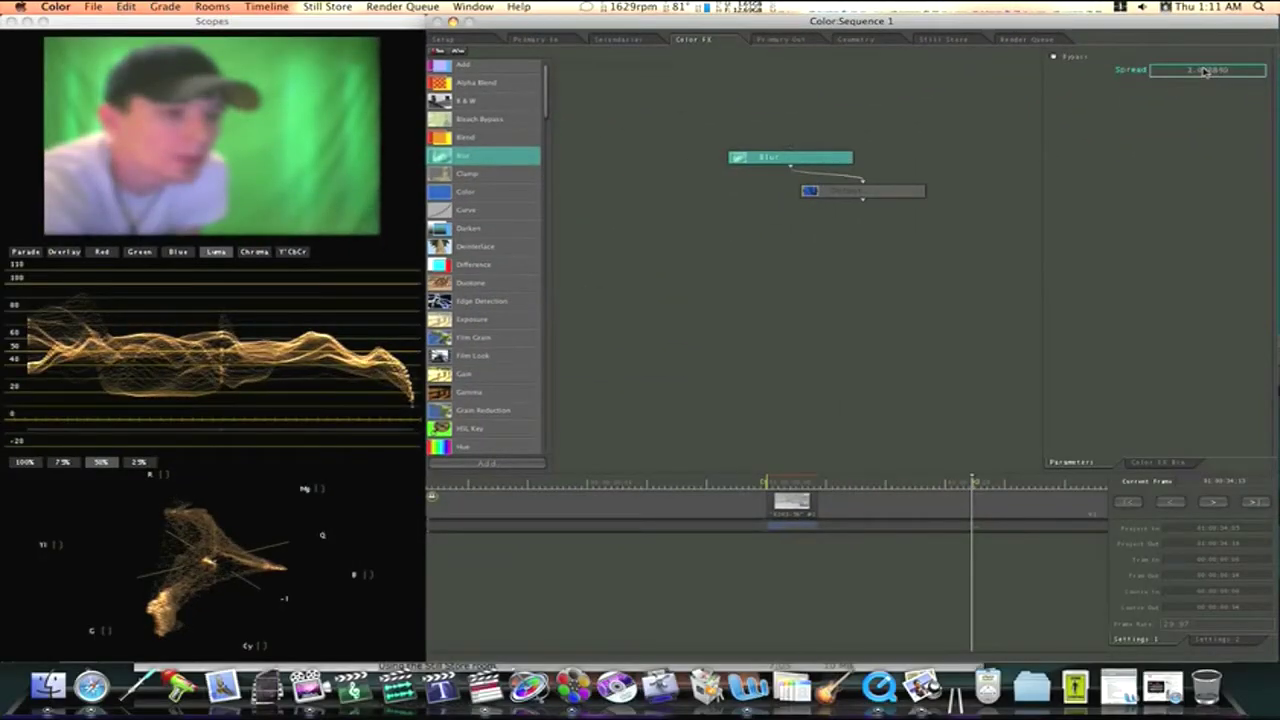
{"action": "left_click_drag", "start_coordinate": [792, 112], "coordinate": [910, 262]}
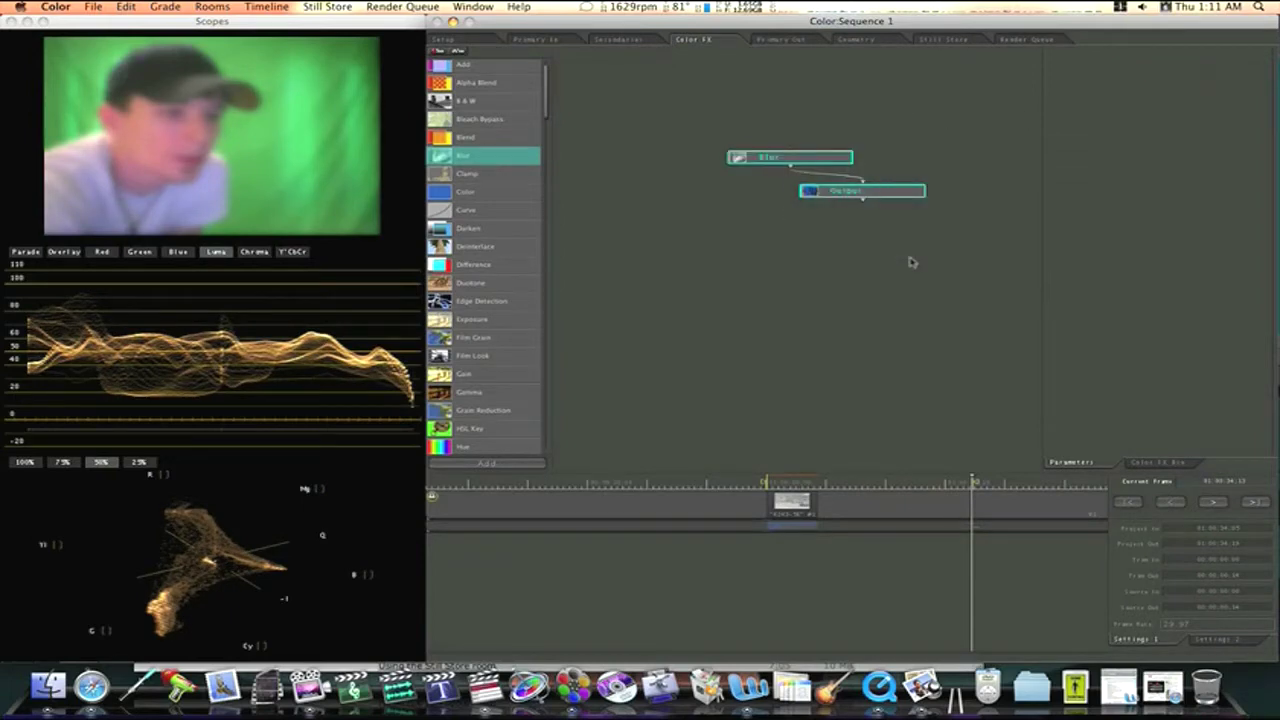
{"action": "key", "text": "Delete"}
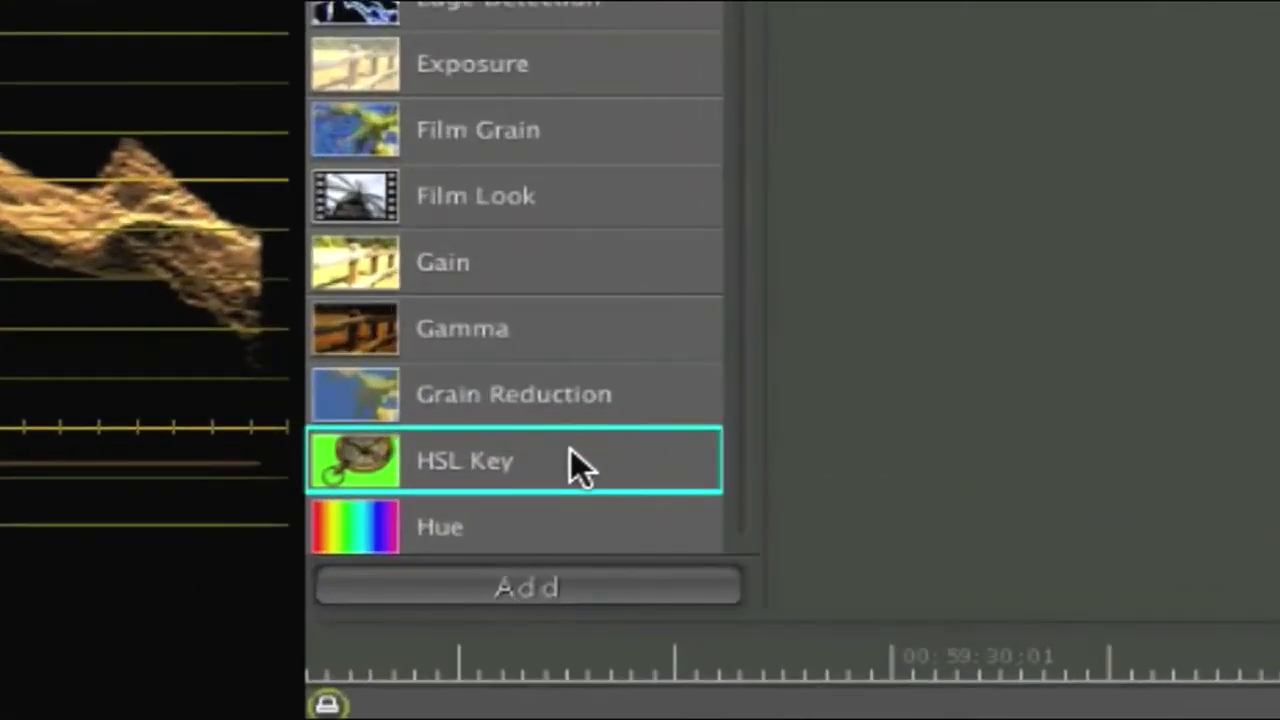
- Add an HSL Key node and raise it to the top of the node view
{"action": "double_click", "coordinate": [571, 451]}
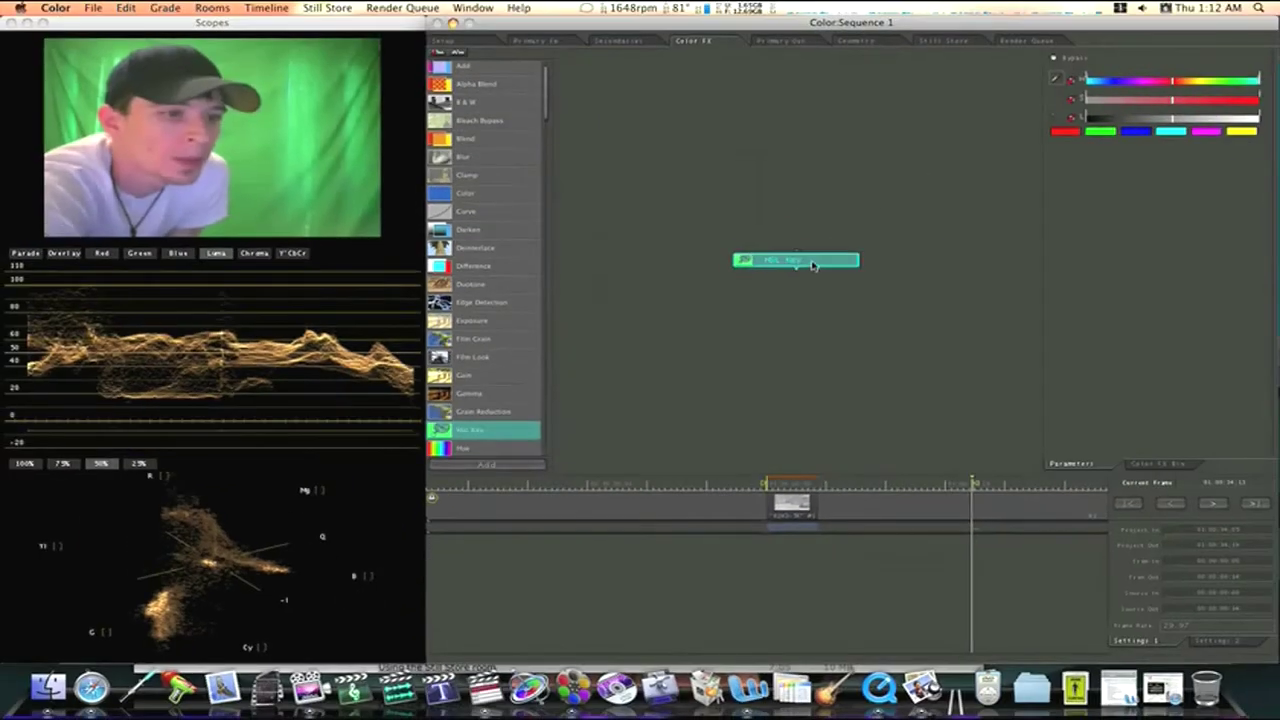
{"action": "left_click_drag", "start_coordinate": [810, 264], "coordinate": [800, 195]}
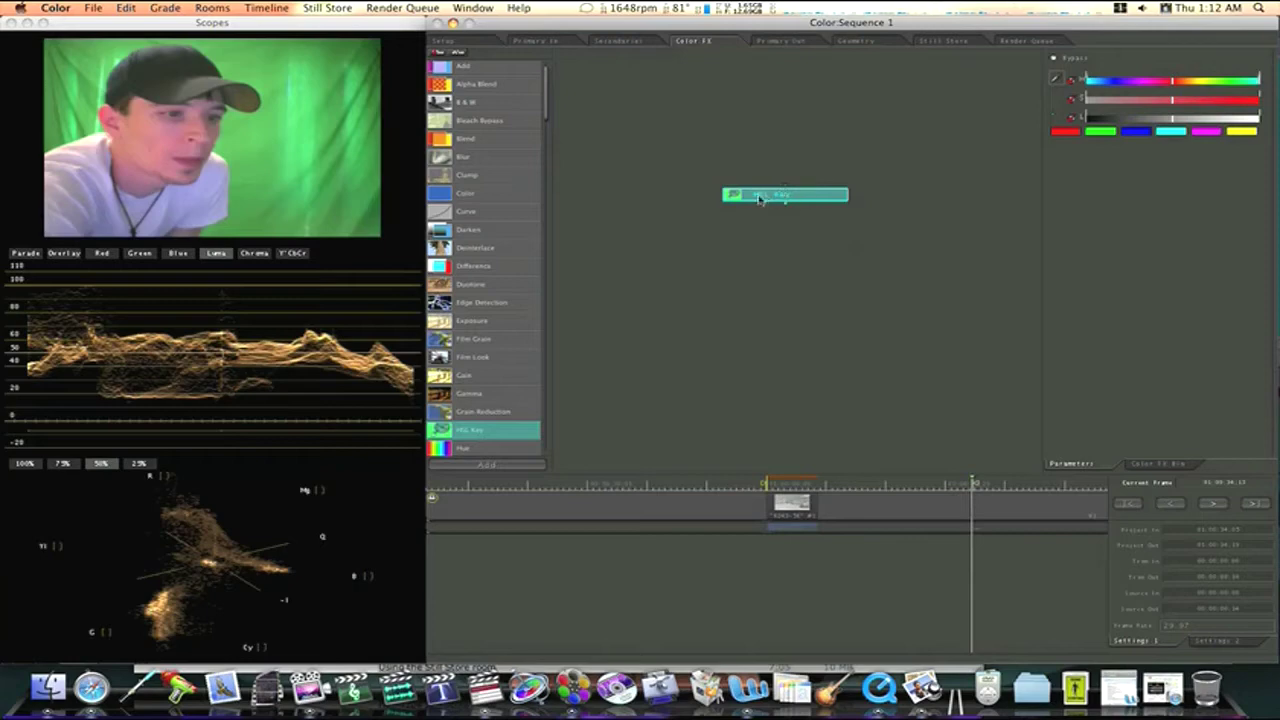
{"action": "left_click_drag", "start_coordinate": [759, 198], "coordinate": [765, 165]}
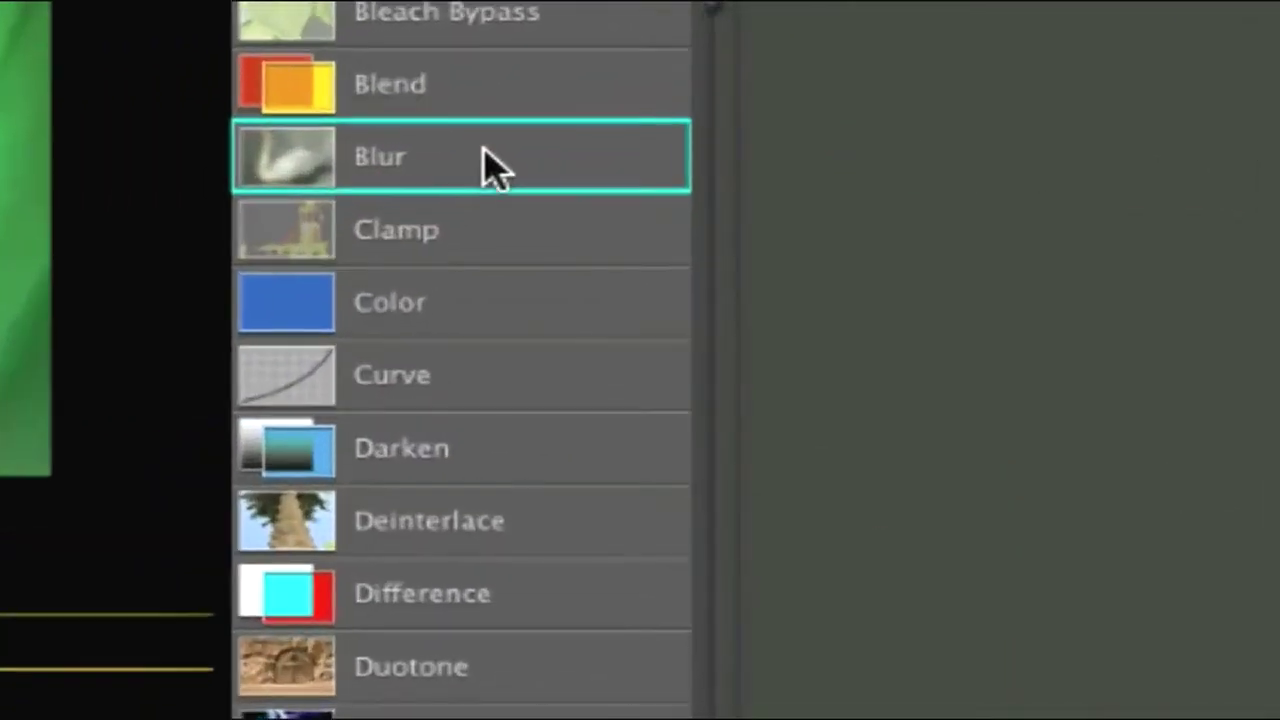
{"action": "left_click", "coordinate": [490, 157]}
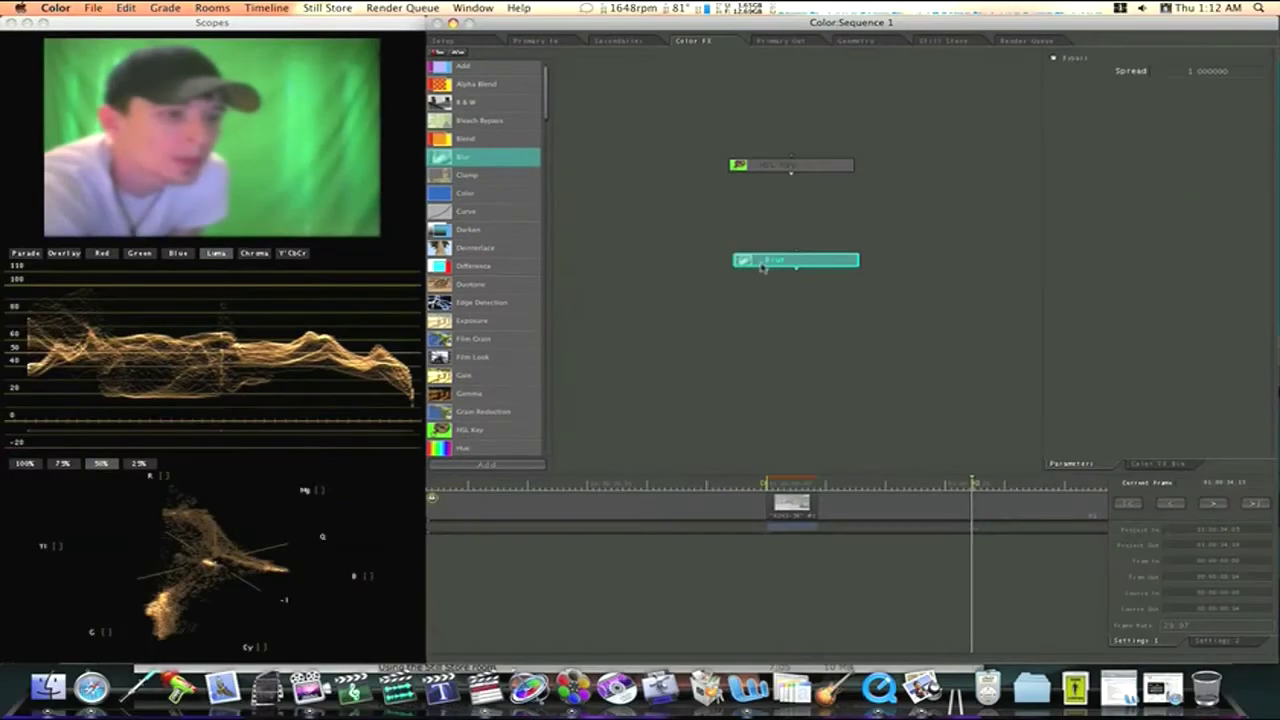
- Place two Blur nodes stacked below the HSL Key node
{"action": "left_click_drag", "start_coordinate": [765, 262], "coordinate": [769, 200]}
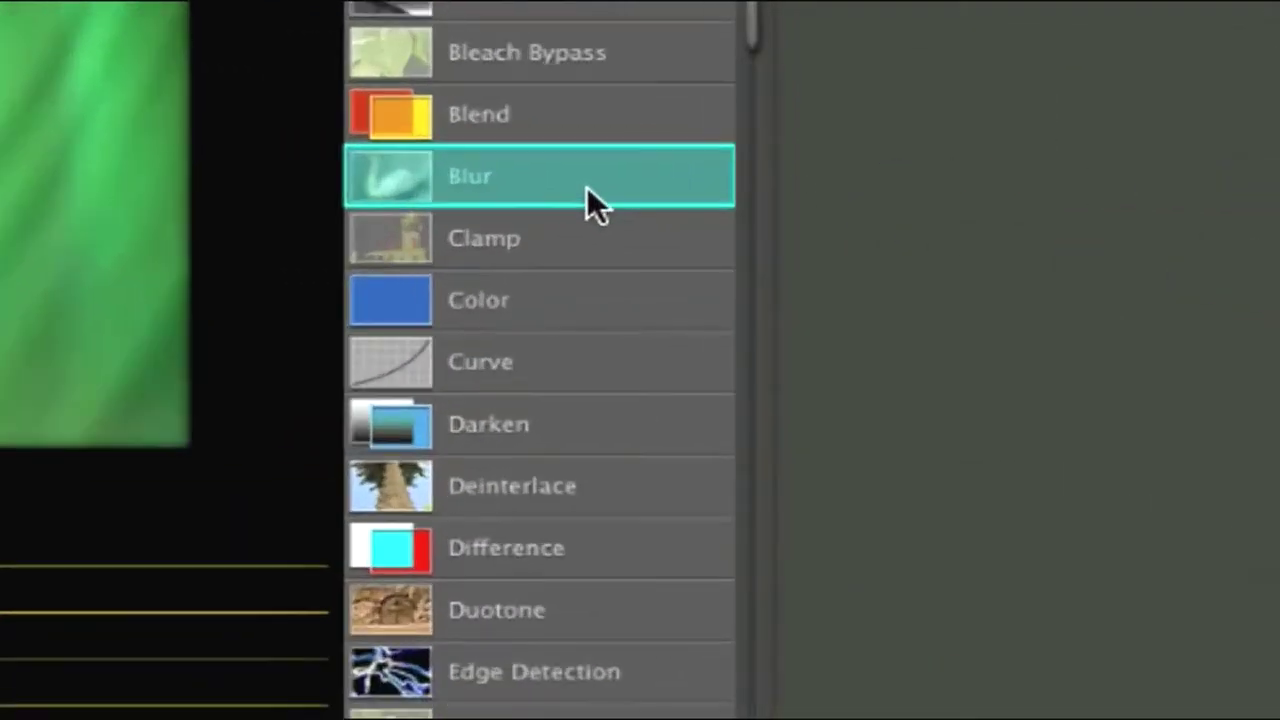
{"action": "left_click_drag", "start_coordinate": [587, 186], "coordinate": [1279, 552]}
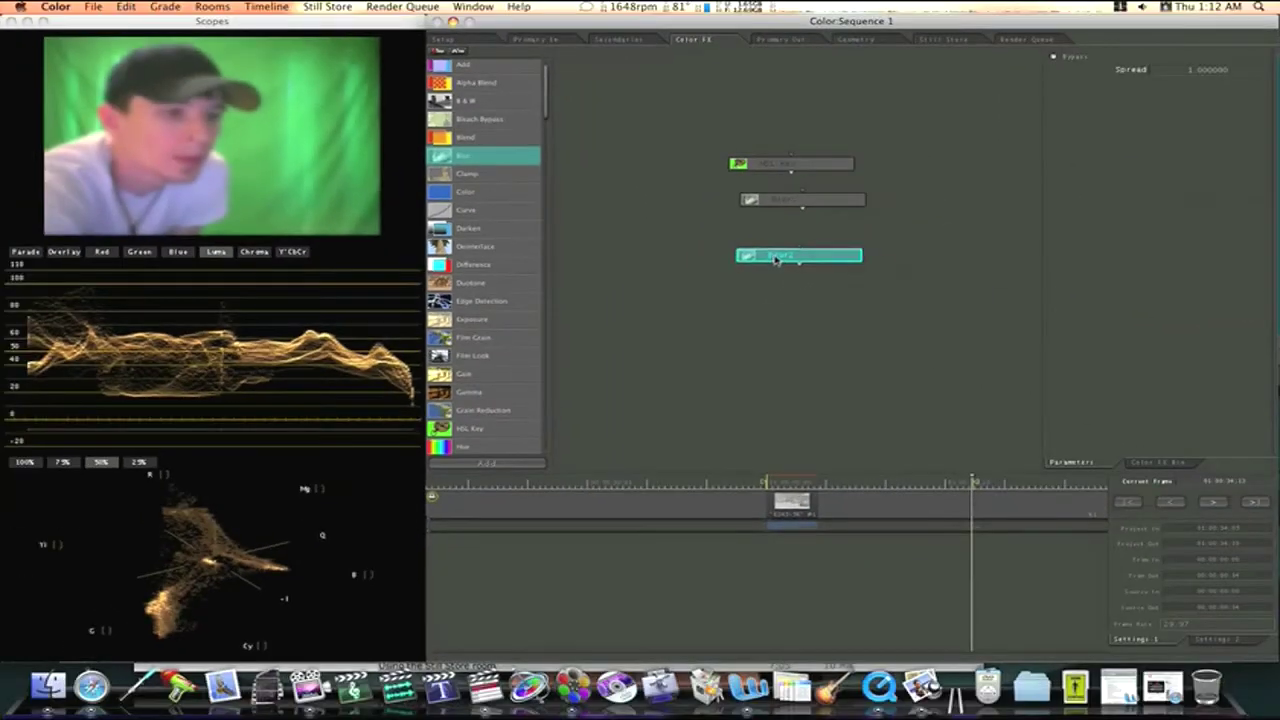
{"action": "left_click_drag", "start_coordinate": [776, 259], "coordinate": [796, 243]}
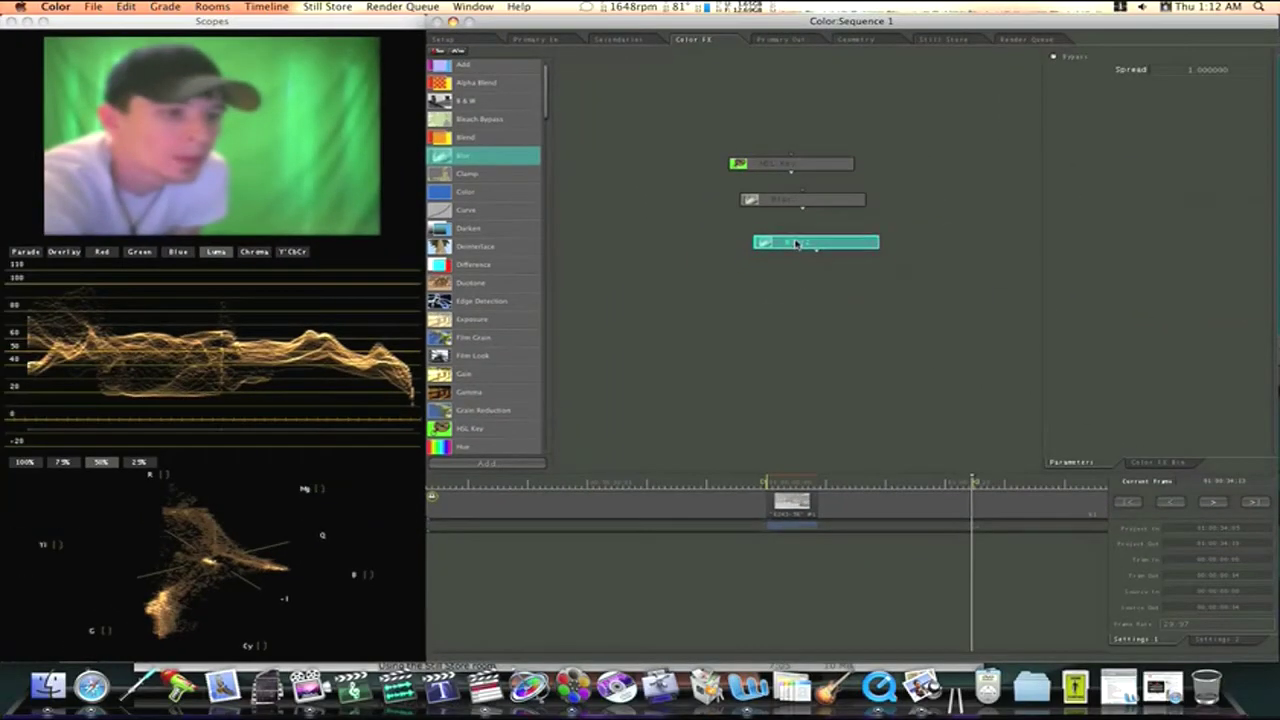
- Add Alpha Blend and Output nodes below the blurs and tidy the node stack
{"action": "left_click", "coordinate": [500, 83]}
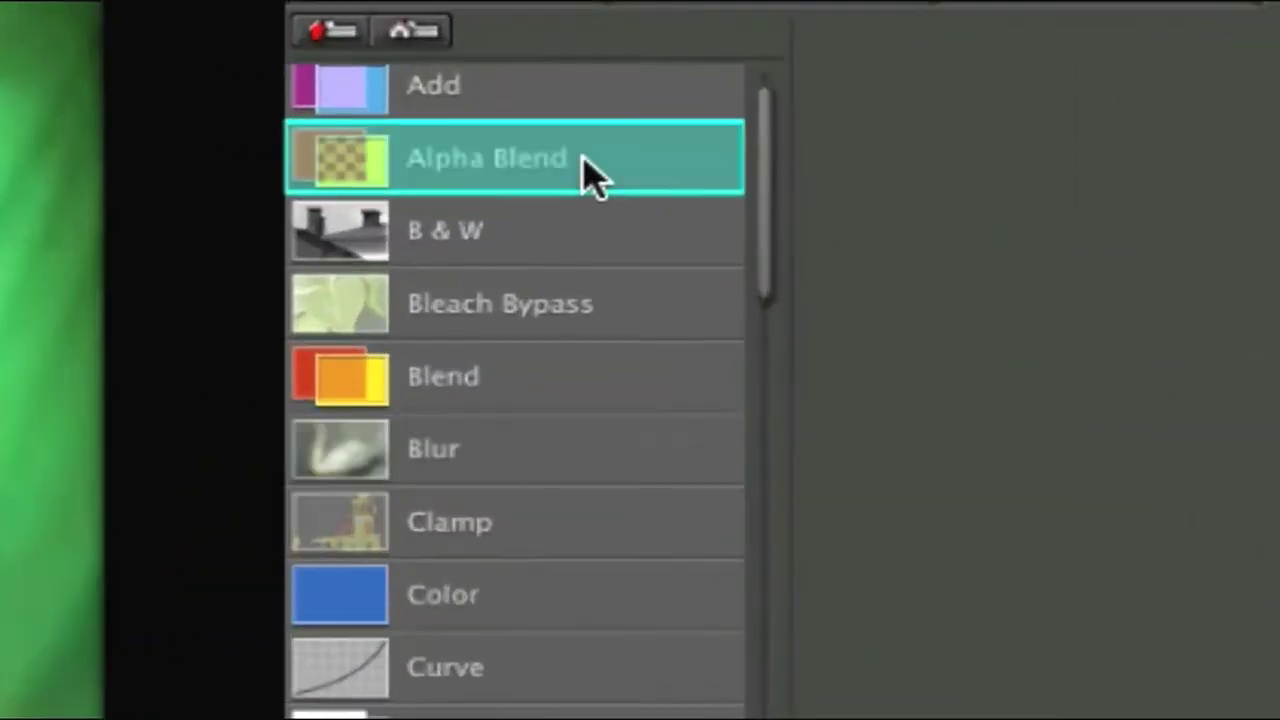
{"action": "left_click_drag", "start_coordinate": [587, 178], "coordinate": [812, 298]}
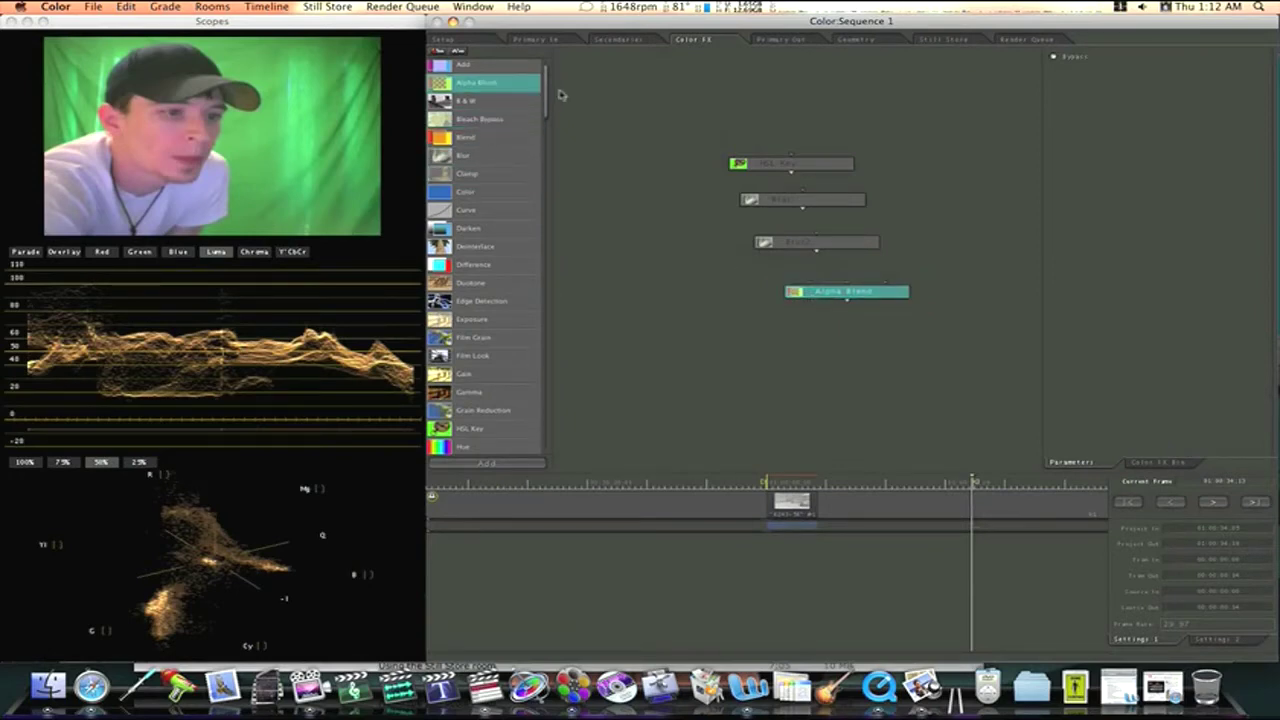
{"action": "left_click_drag", "start_coordinate": [546, 100], "coordinate": [541, 299]}
{"action": "left_click", "coordinate": [481, 399]}
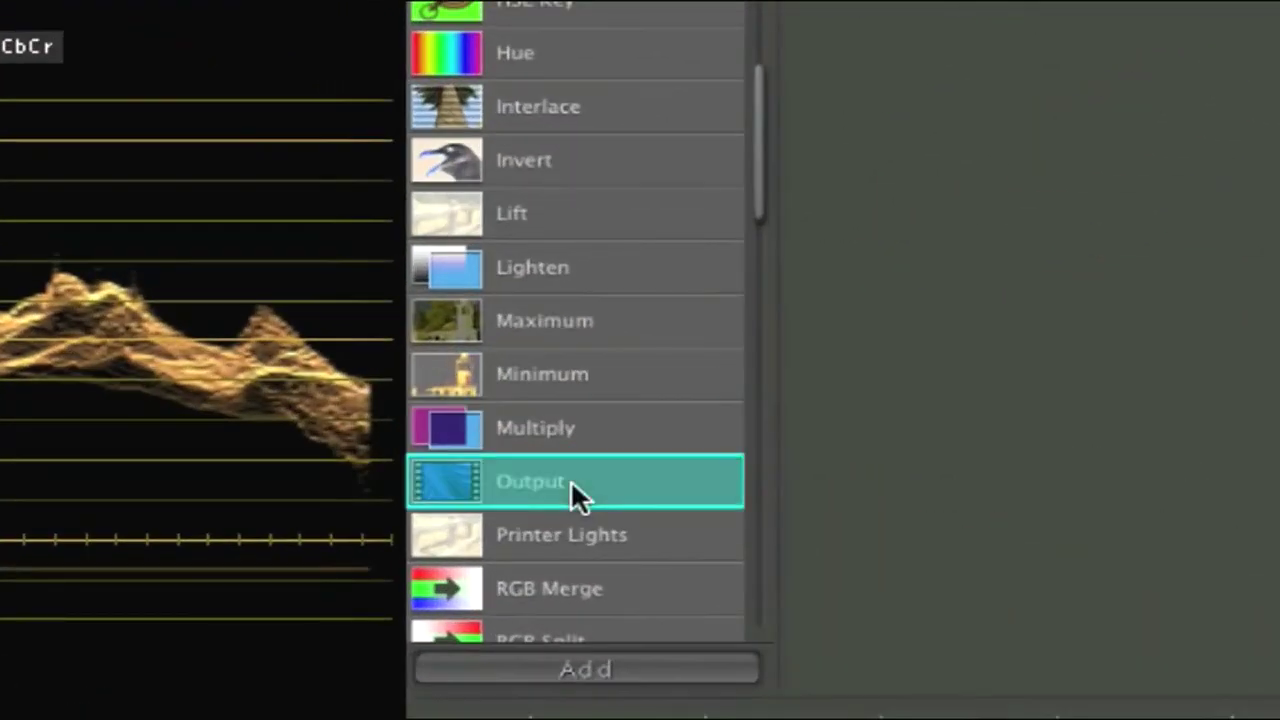
{"action": "left_click_drag", "start_coordinate": [570, 479], "coordinate": [847, 345]}
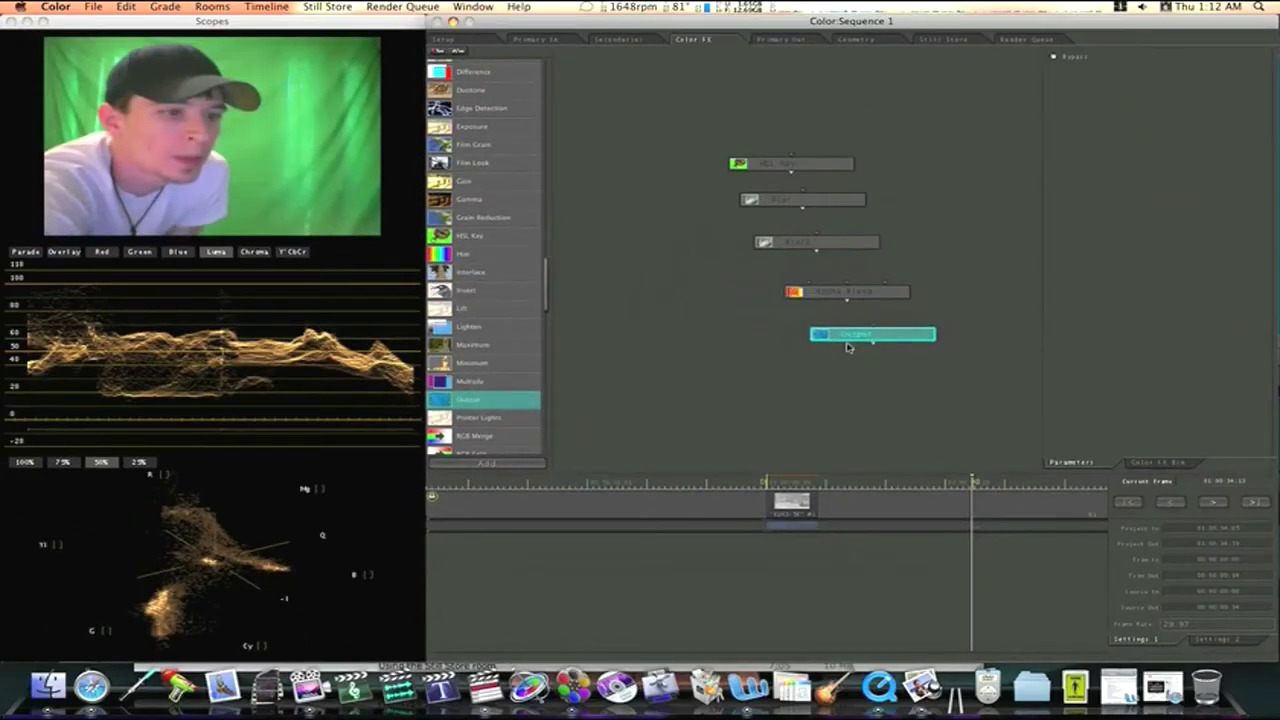
{"action": "left_click", "coordinate": [814, 294]}
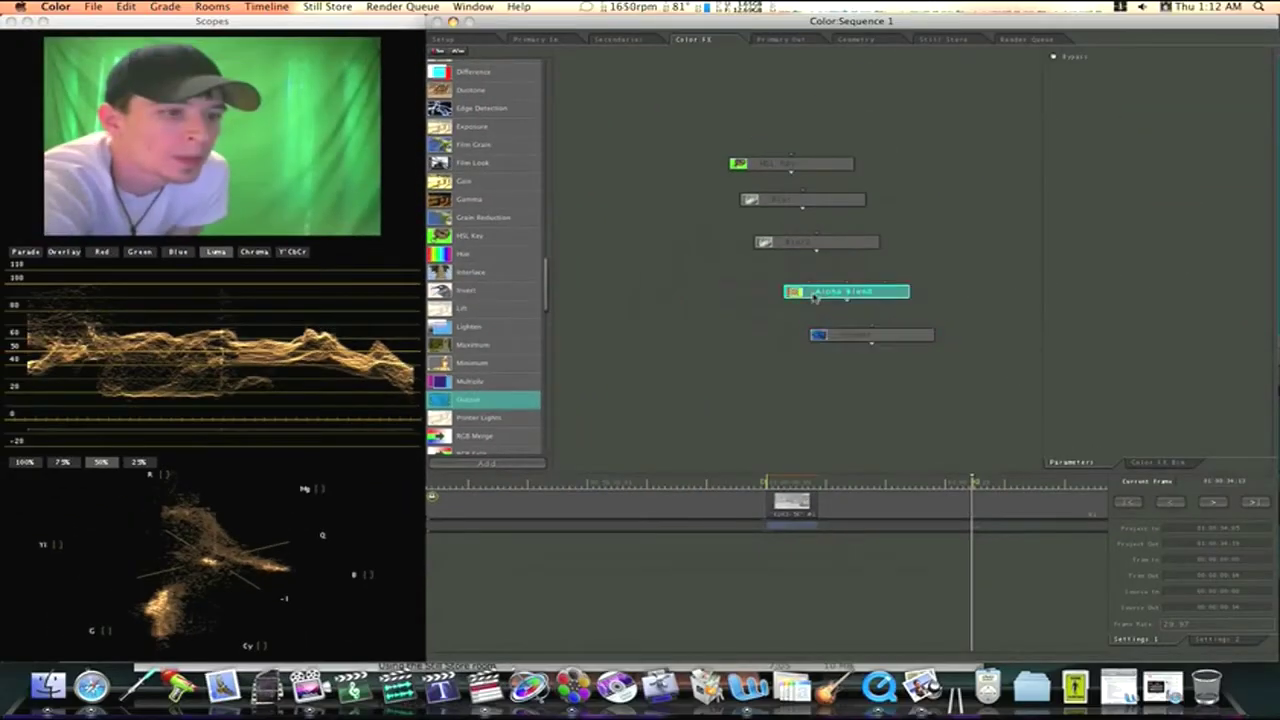
{"action": "left_click_drag", "start_coordinate": [814, 296], "coordinate": [822, 292]}
{"action": "left_click_drag", "start_coordinate": [816, 243], "coordinate": [832, 243]}
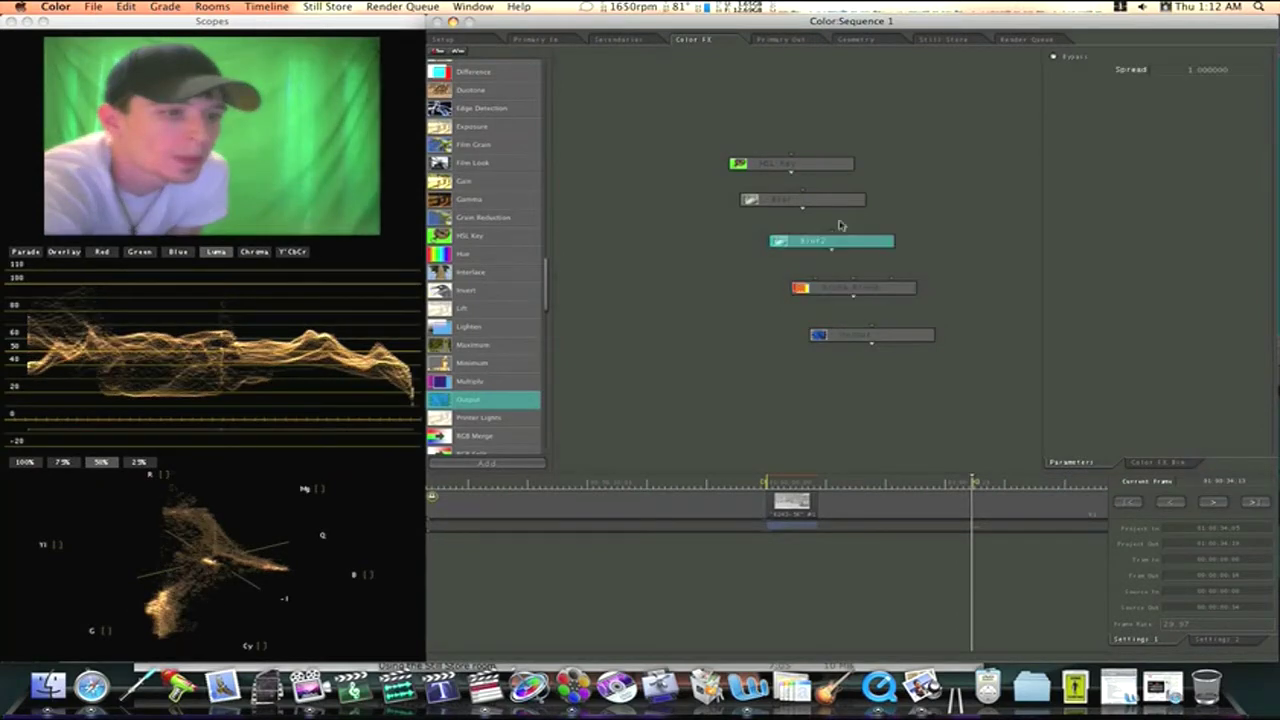
- Sample the face's skin tones with the HSL Key eyedropper to set its hue, saturation and lightness ranges
{"action": "left_click", "coordinate": [835, 200]}
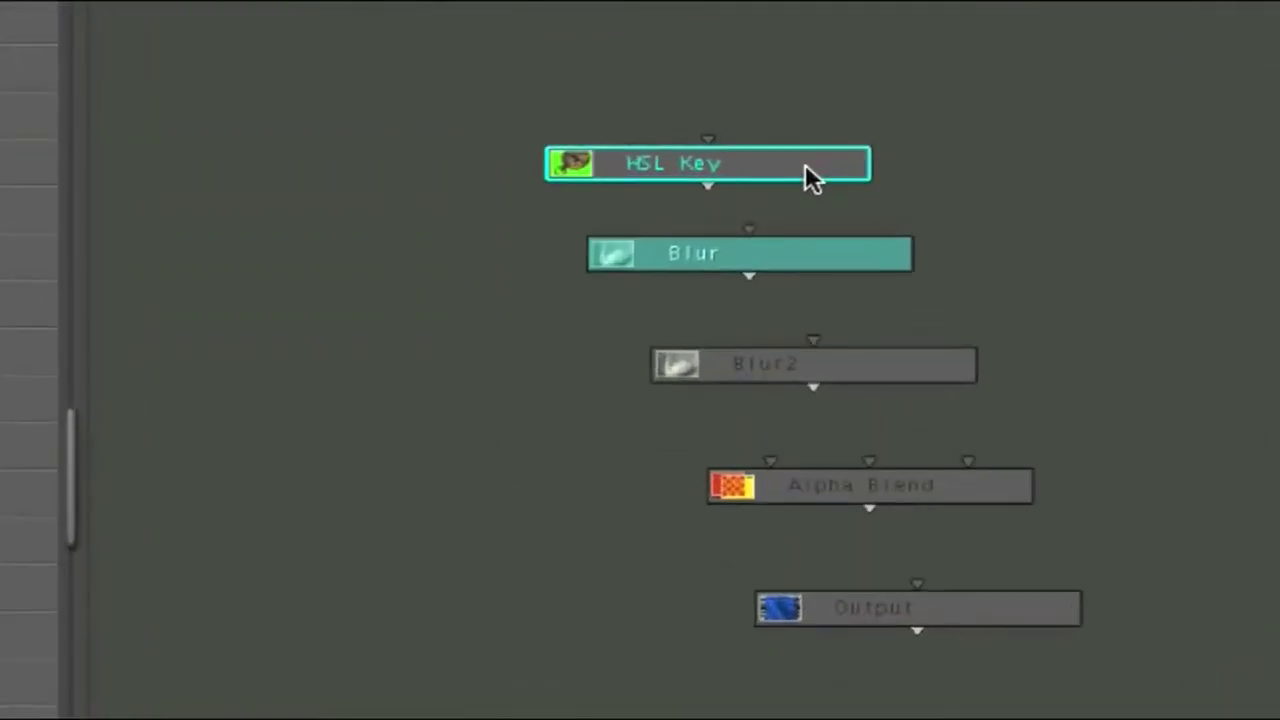
{"action": "left_click", "coordinate": [806, 168]}
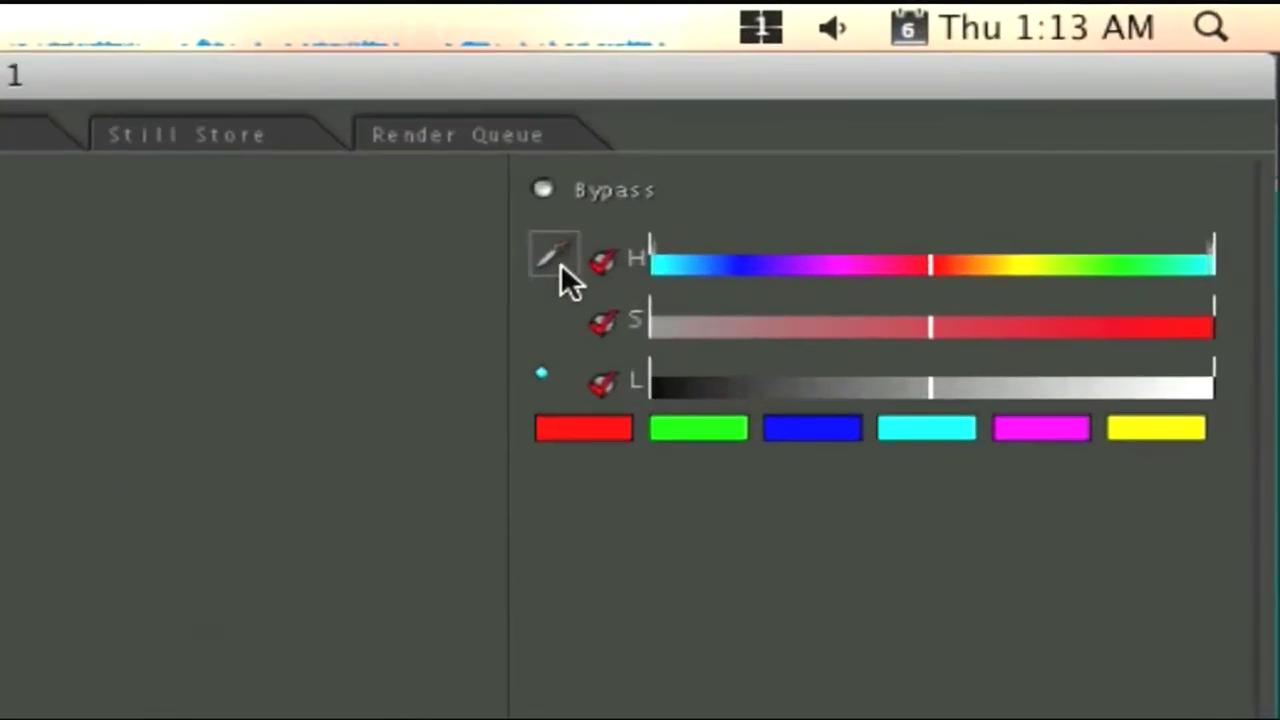
{"action": "left_click", "coordinate": [553, 256]}
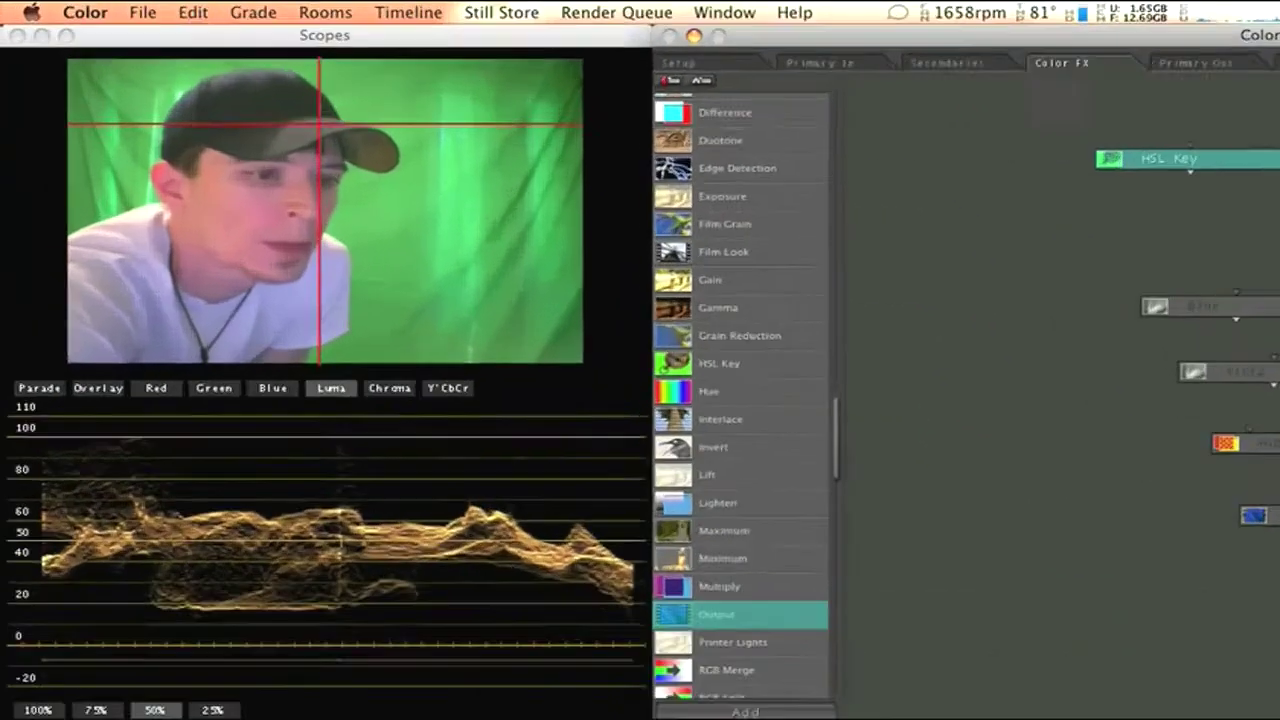
{"action": "left_click_drag", "start_coordinate": [319, 125], "coordinate": [229, 199]}
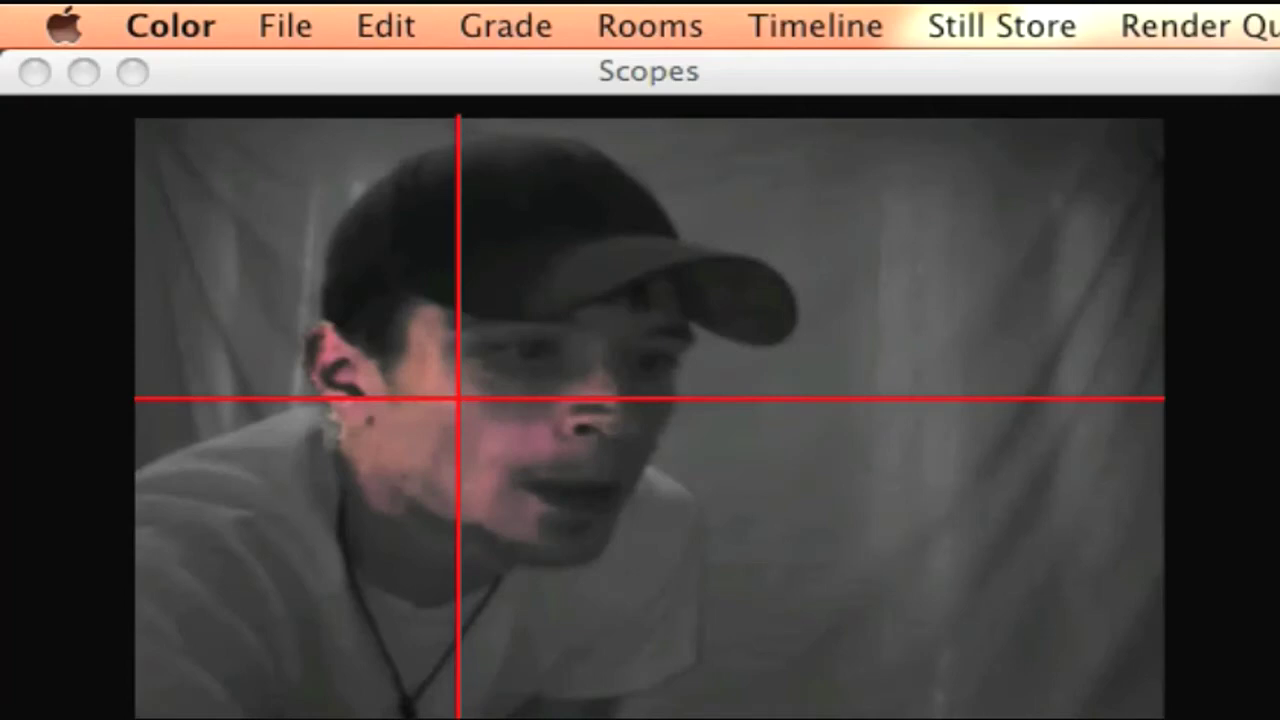
{"action": "left_click_drag", "start_coordinate": [458, 399], "coordinate": [508, 387]}
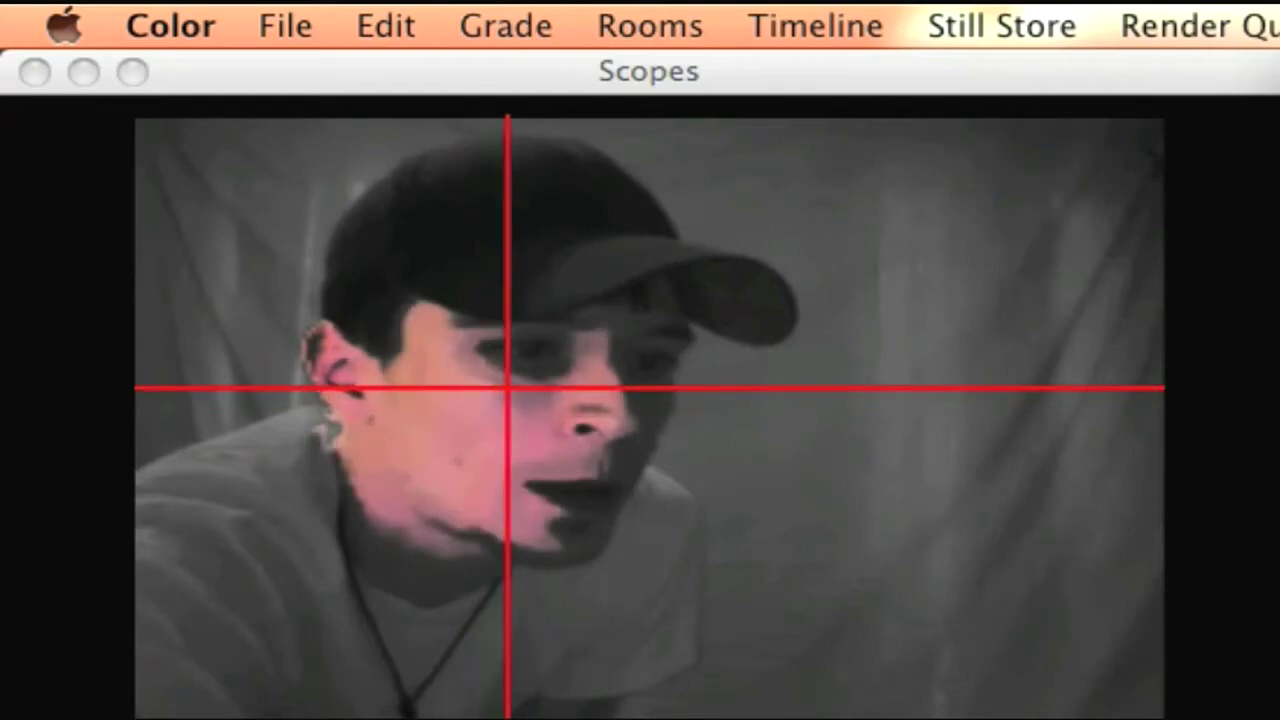
{"action": "left_click_drag", "start_coordinate": [508, 387], "coordinate": [508, 387]}
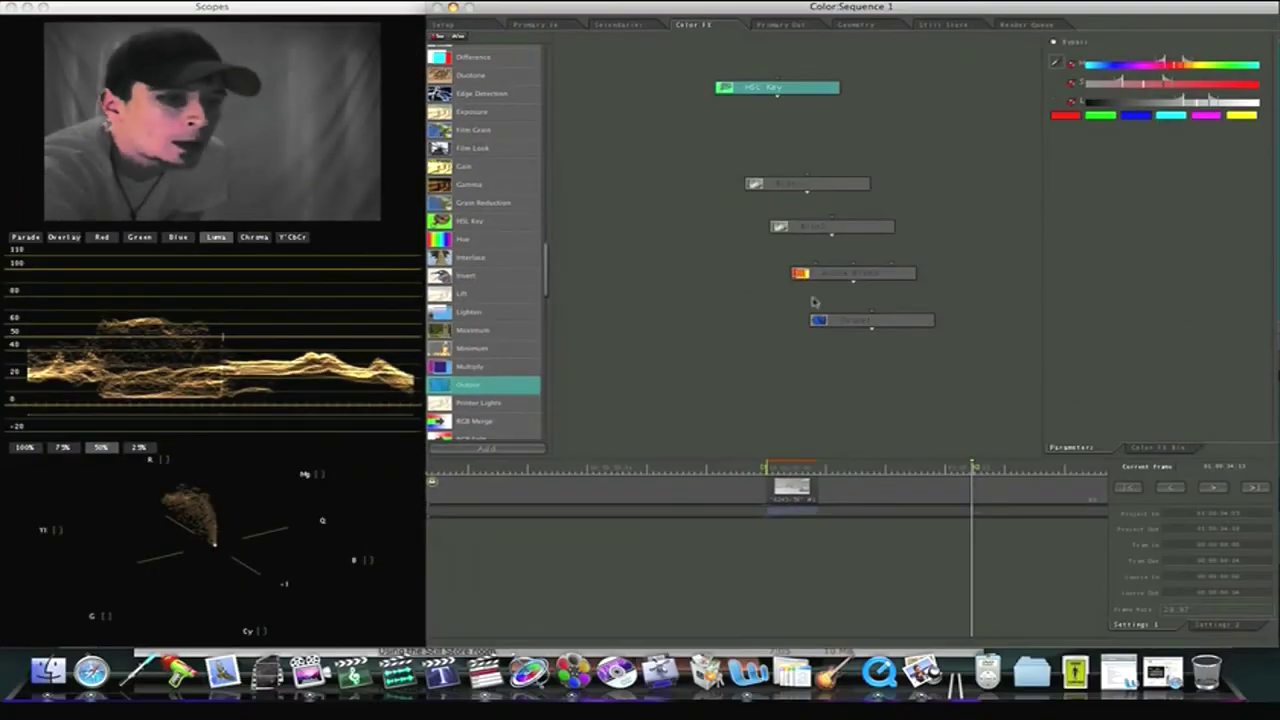
{"action": "left_click", "coordinate": [846, 187]}
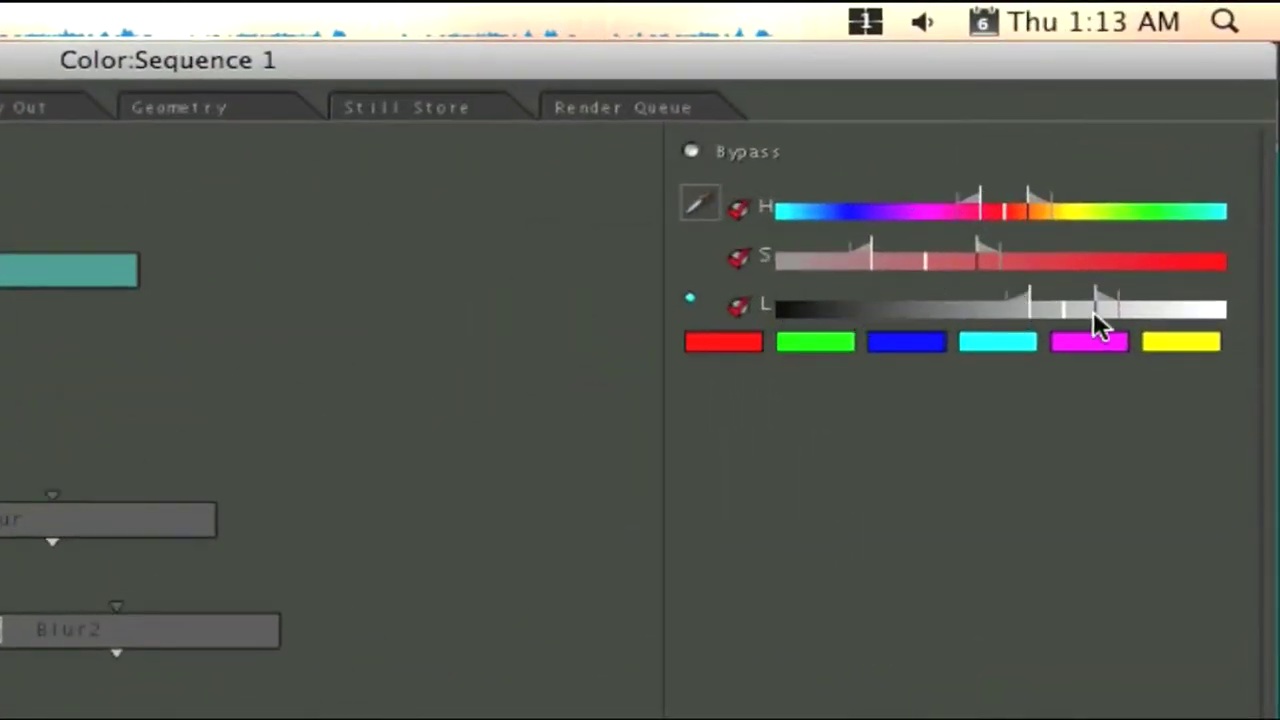
- Narrow the HSL Key's luminance range by dragging the L handle left
{"action": "left_click_drag", "start_coordinate": [1027, 298], "coordinate": [1003, 298]}
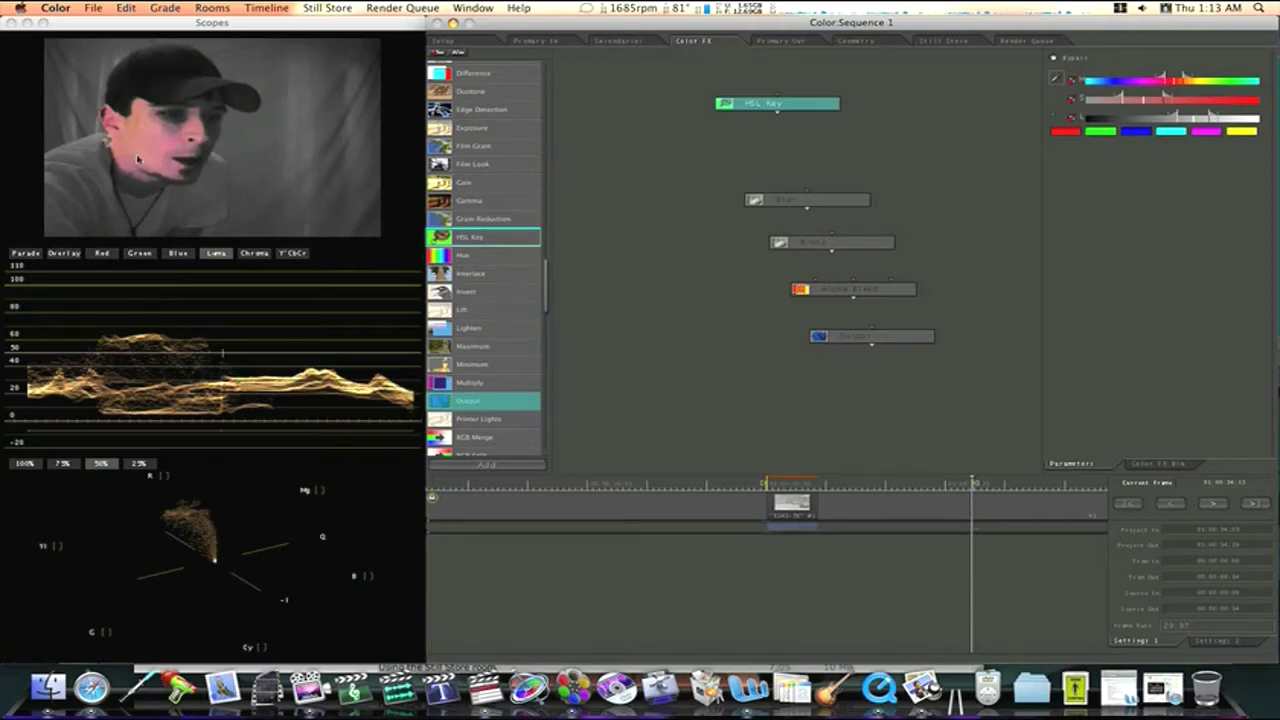
{"action": "left_click", "coordinate": [727, 105]}
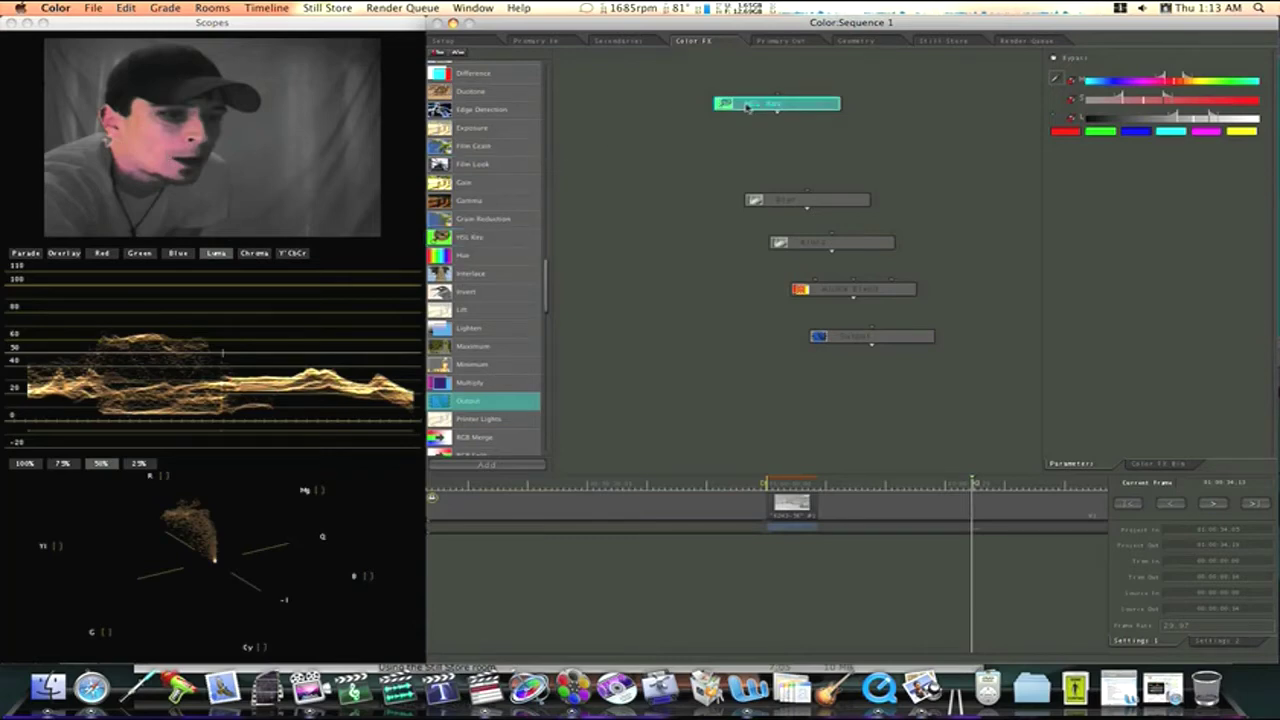
- Connect HSL Key into the Blur node and raise Blur Spread to about 2.29
{"action": "left_click_drag", "start_coordinate": [746, 106], "coordinate": [766, 104]}
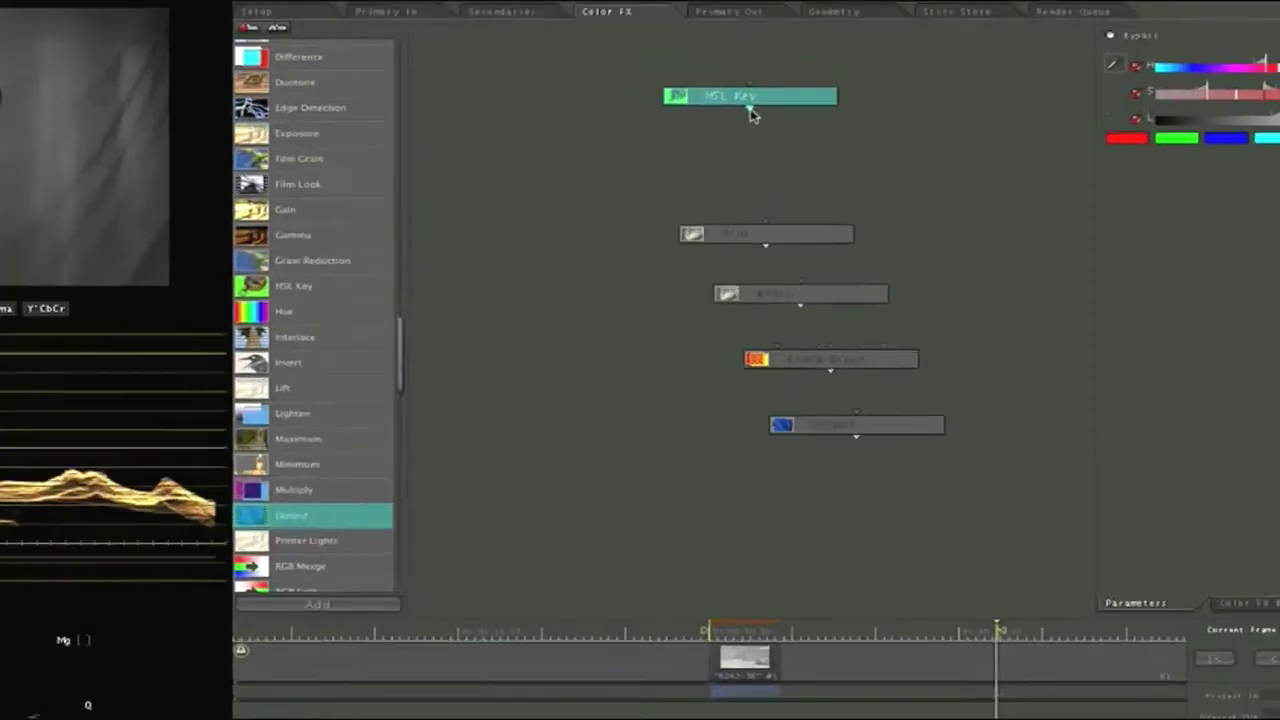
{"action": "left_click_drag", "start_coordinate": [751, 110], "coordinate": [766, 217]}
{"action": "left_click_drag", "start_coordinate": [634, 314], "coordinate": [817, 257]}
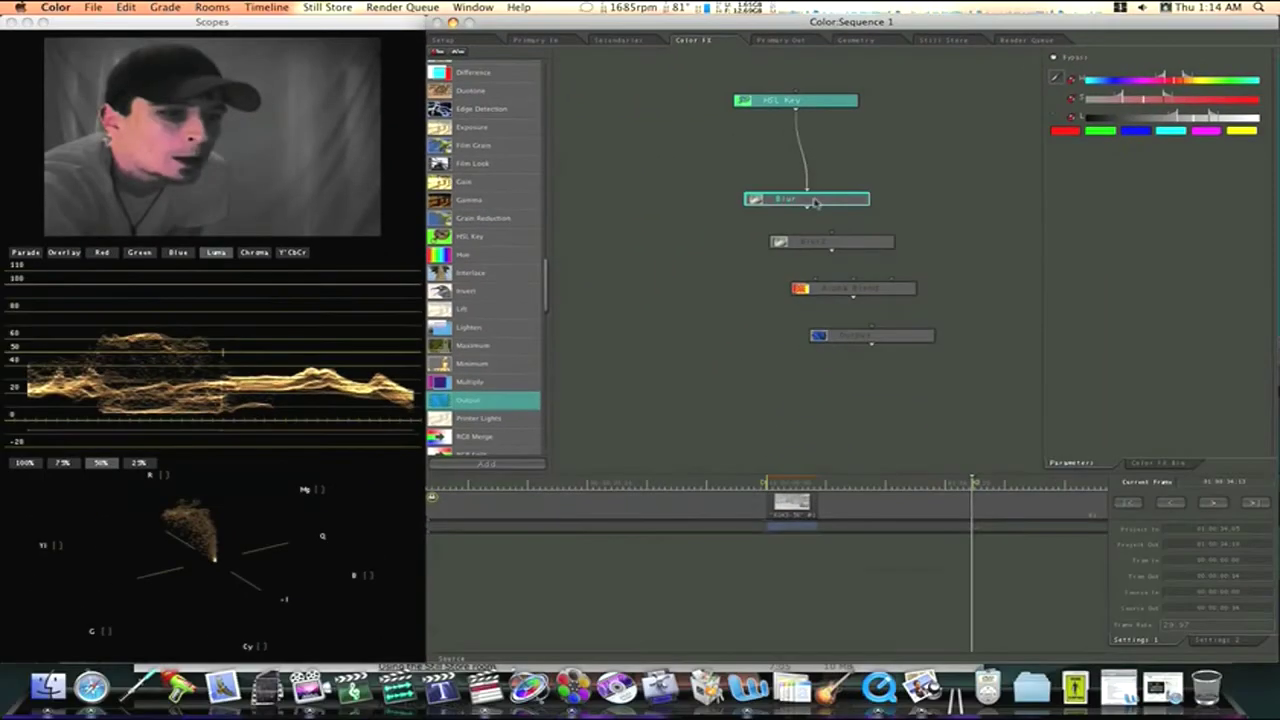
{"action": "left_click_drag", "start_coordinate": [874, 167], "coordinate": [893, 165]}
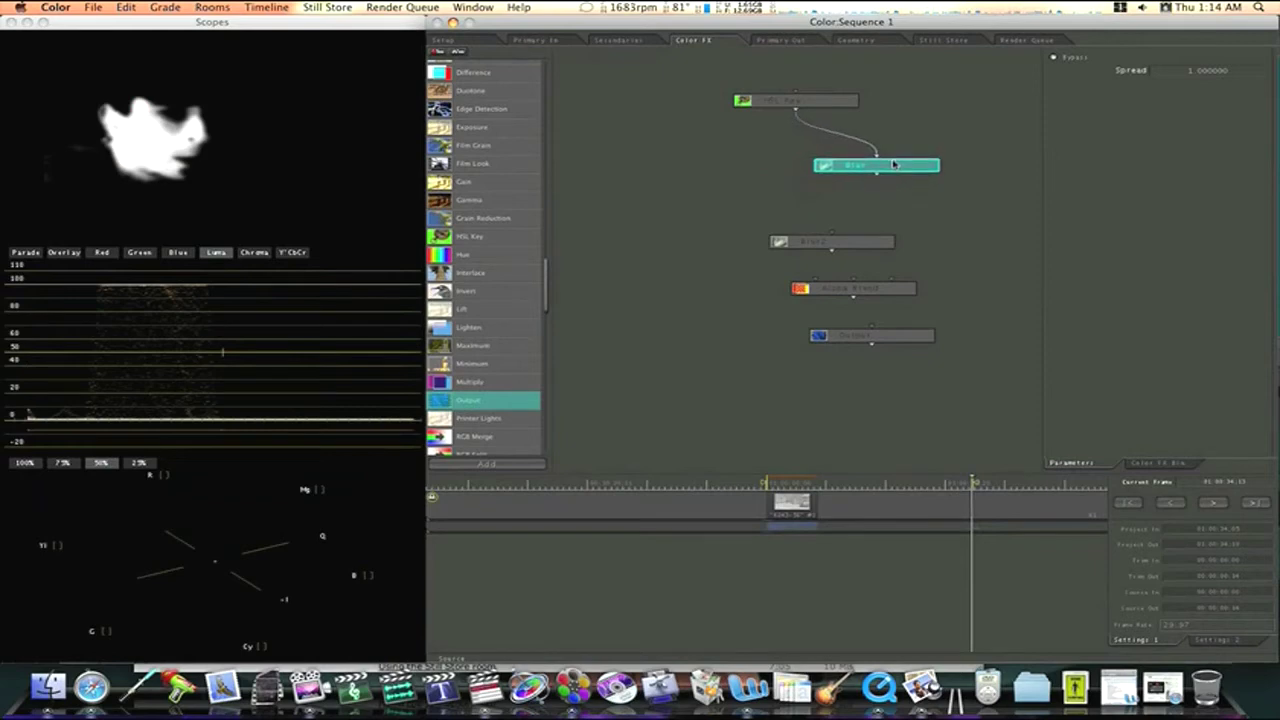
{"action": "left_click", "coordinate": [786, 107]}
{"action": "left_click_drag", "start_coordinate": [877, 169], "coordinate": [885, 168]}
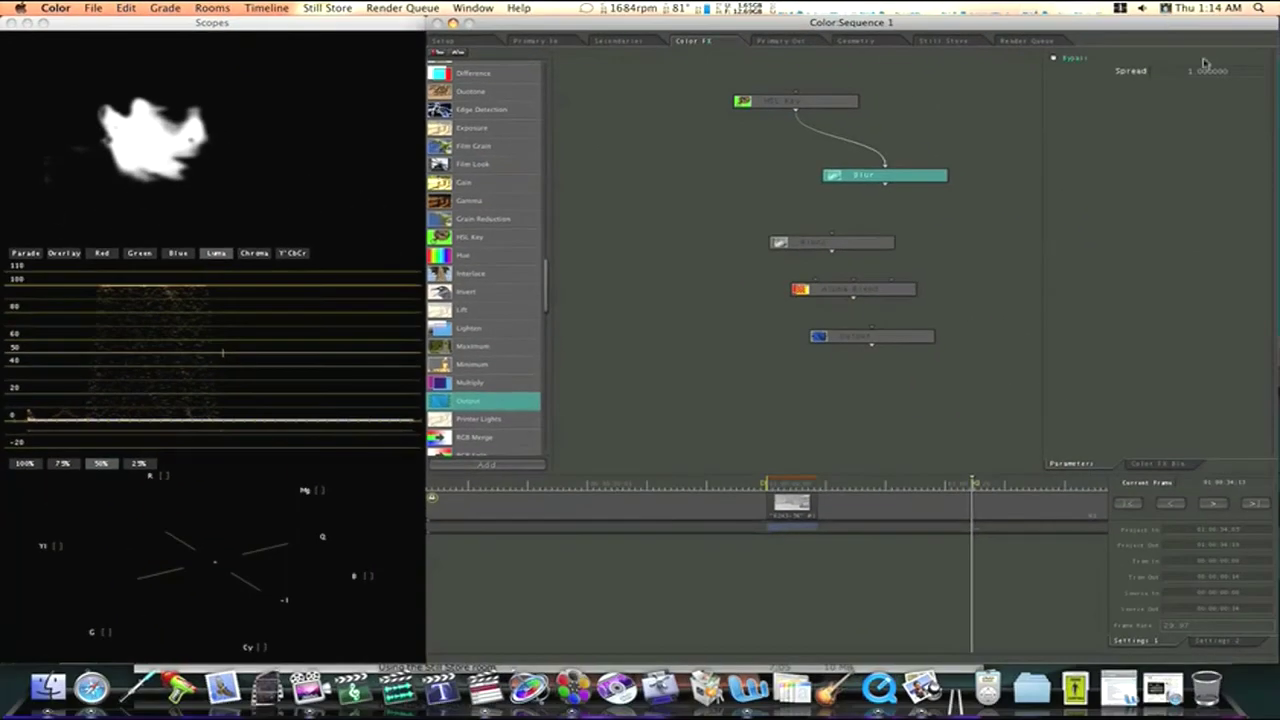
{"action": "left_click_drag", "start_coordinate": [1208, 66], "coordinate": [1204, 78]}
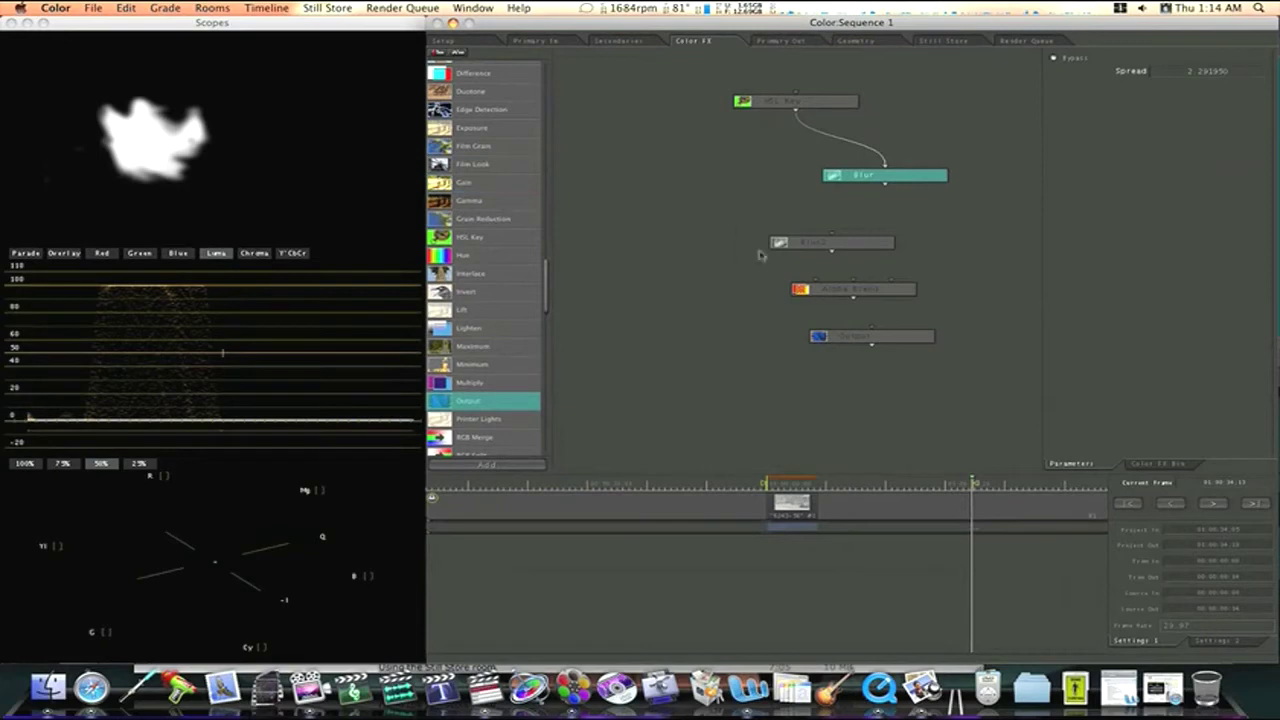
- Move Blur2 to the left of the graph and Alpha Blend up beneath Blur
{"action": "left_click", "coordinate": [826, 245]}
{"action": "left_click_drag", "start_coordinate": [826, 245], "coordinate": [654, 210]}
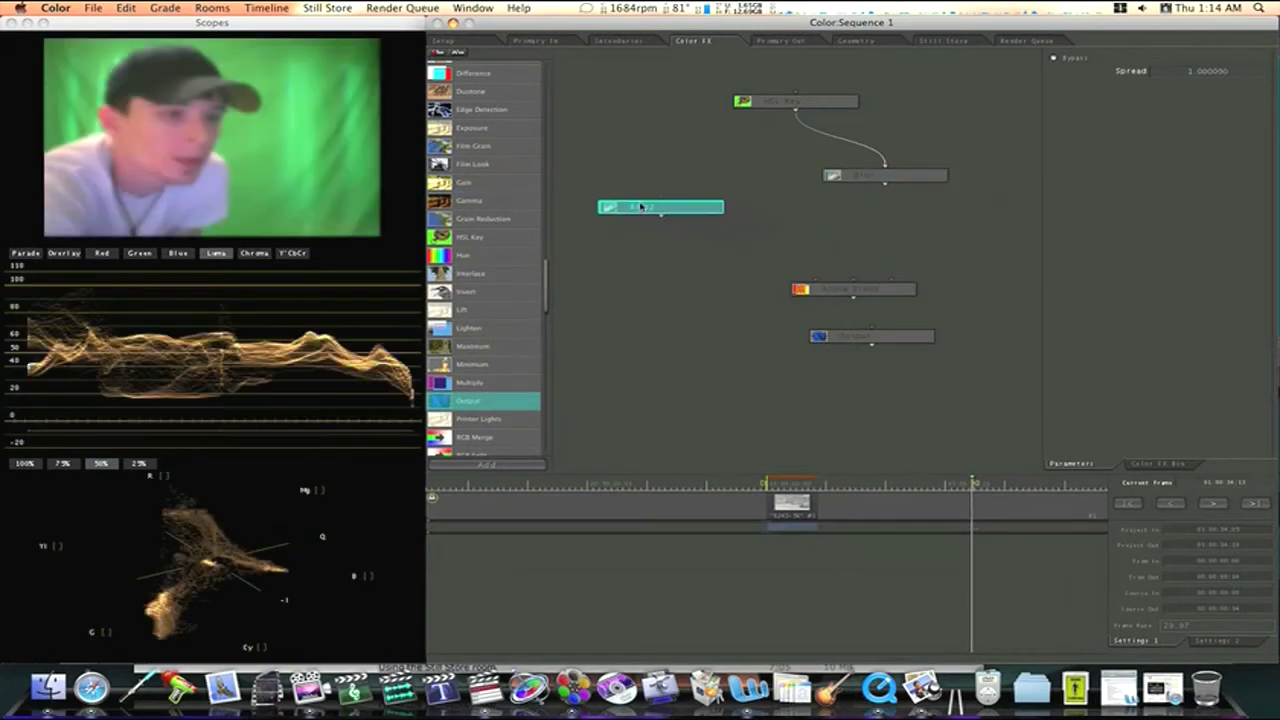
{"action": "left_click", "coordinate": [801, 292]}
{"action": "left_click_drag", "start_coordinate": [801, 292], "coordinate": [837, 240]}
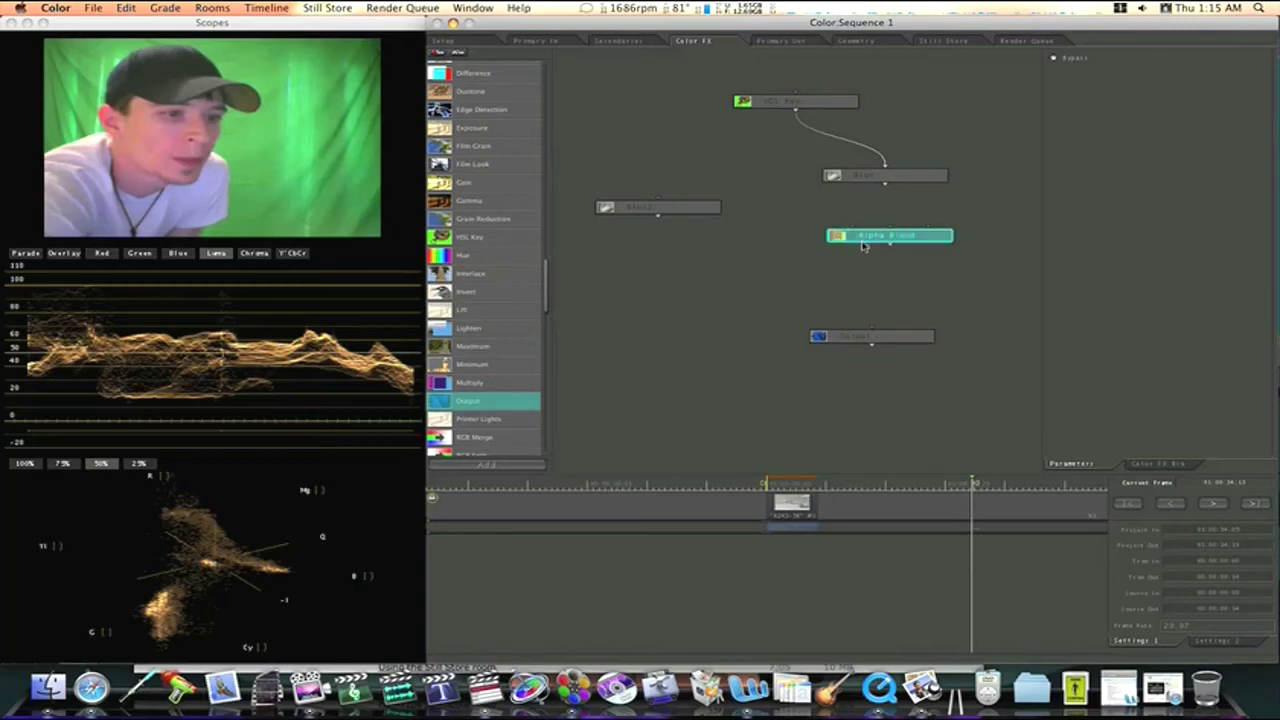
- Position Alpha Blend under Blur and wire Blur's output to Alpha Blend's Alpha input
{"action": "left_click_drag", "start_coordinate": [862, 240], "coordinate": [850, 254]}
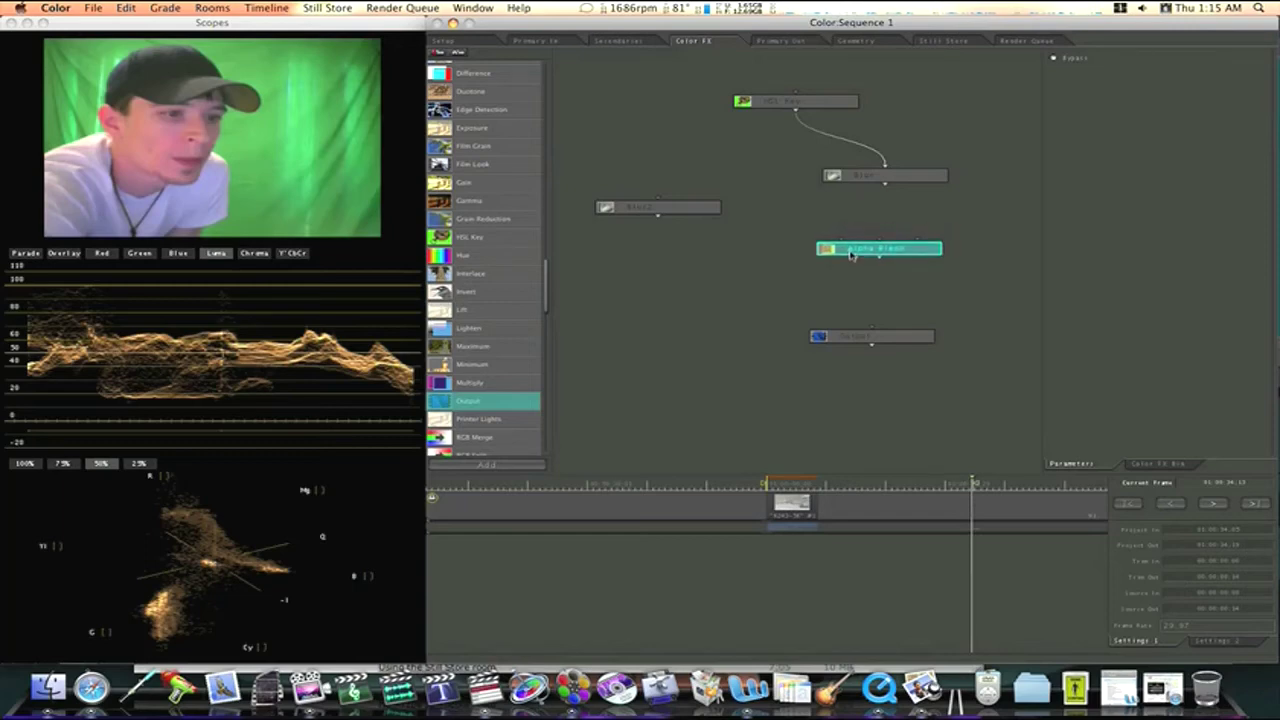
{"action": "left_click", "coordinate": [910, 175]}
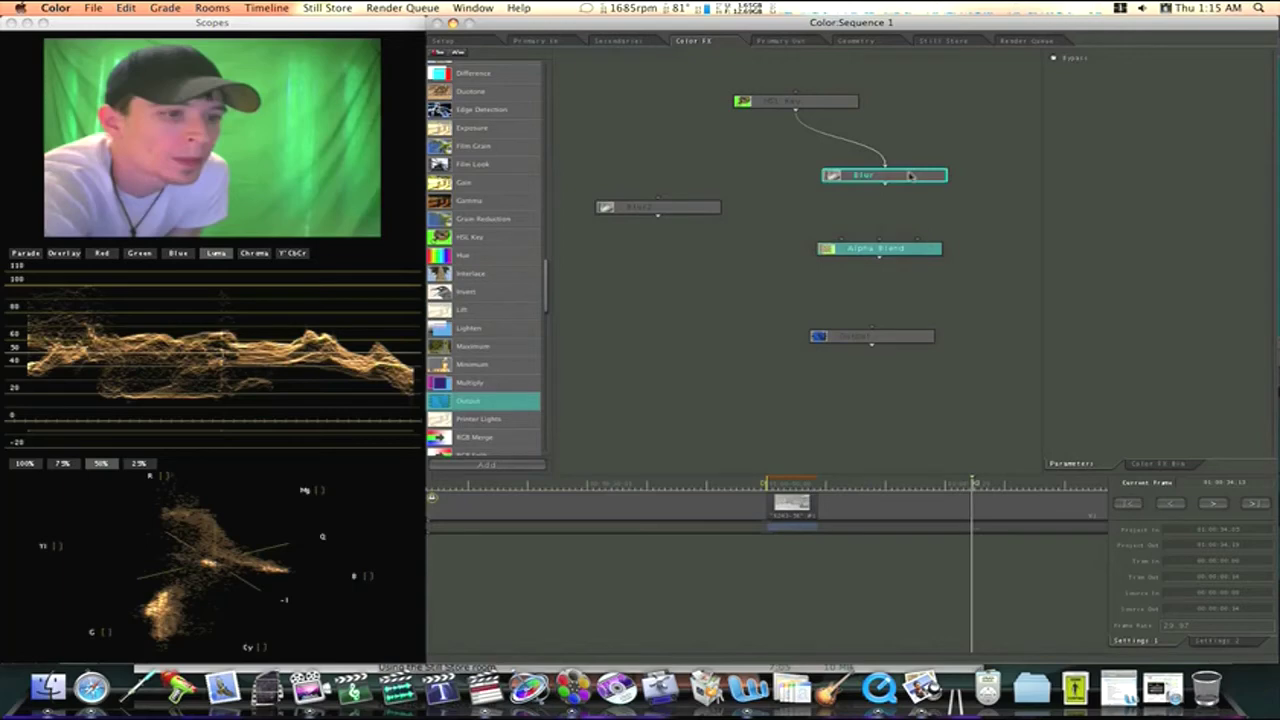
{"action": "double_click", "coordinate": [910, 175]}
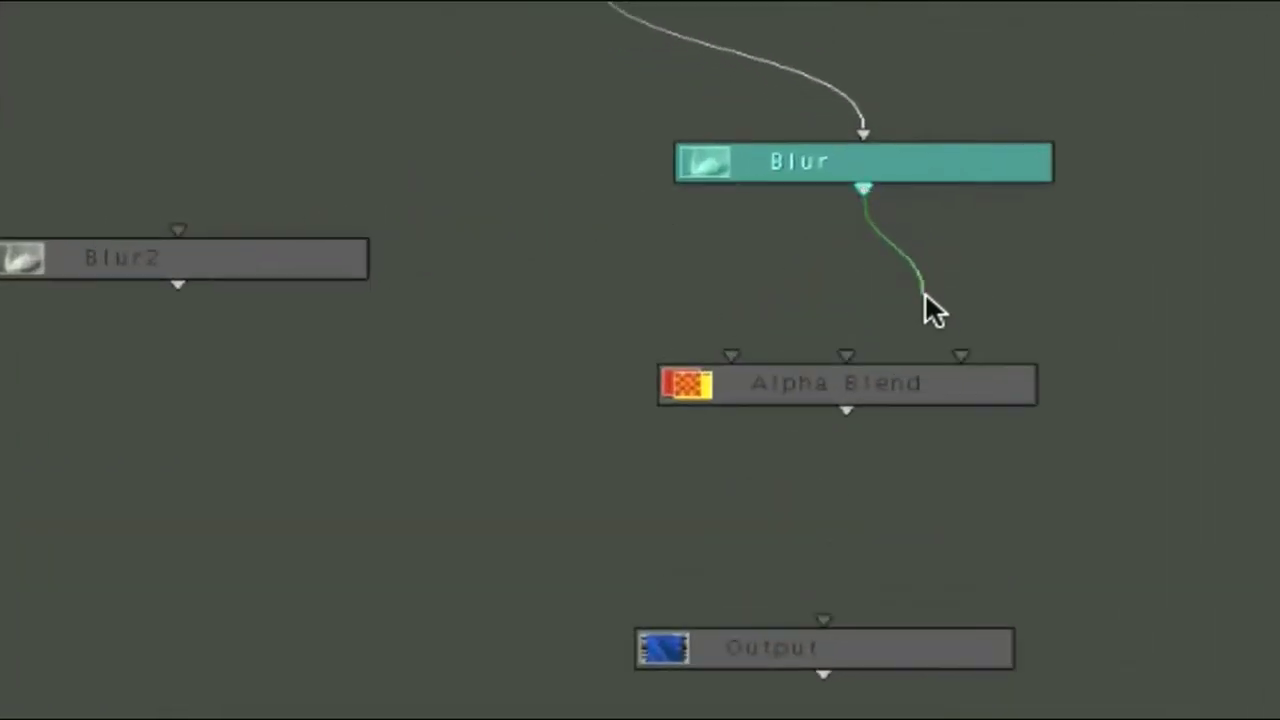
{"action": "left_click_drag", "start_coordinate": [924, 291], "coordinate": [966, 351]}
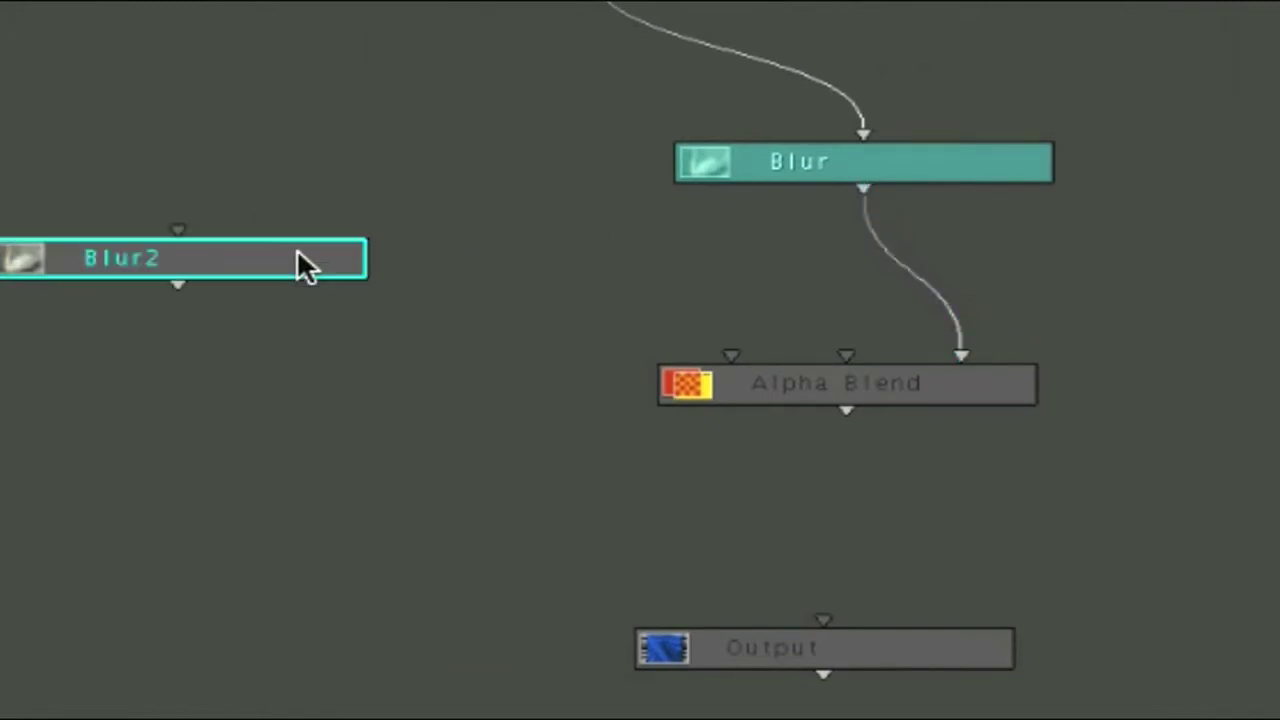
- Wire Blur2 into Alpha Blend's Source 2 and raise Blur2's Spread to about 2.07
{"action": "left_click_drag", "start_coordinate": [297, 252], "coordinate": [447, 122]}
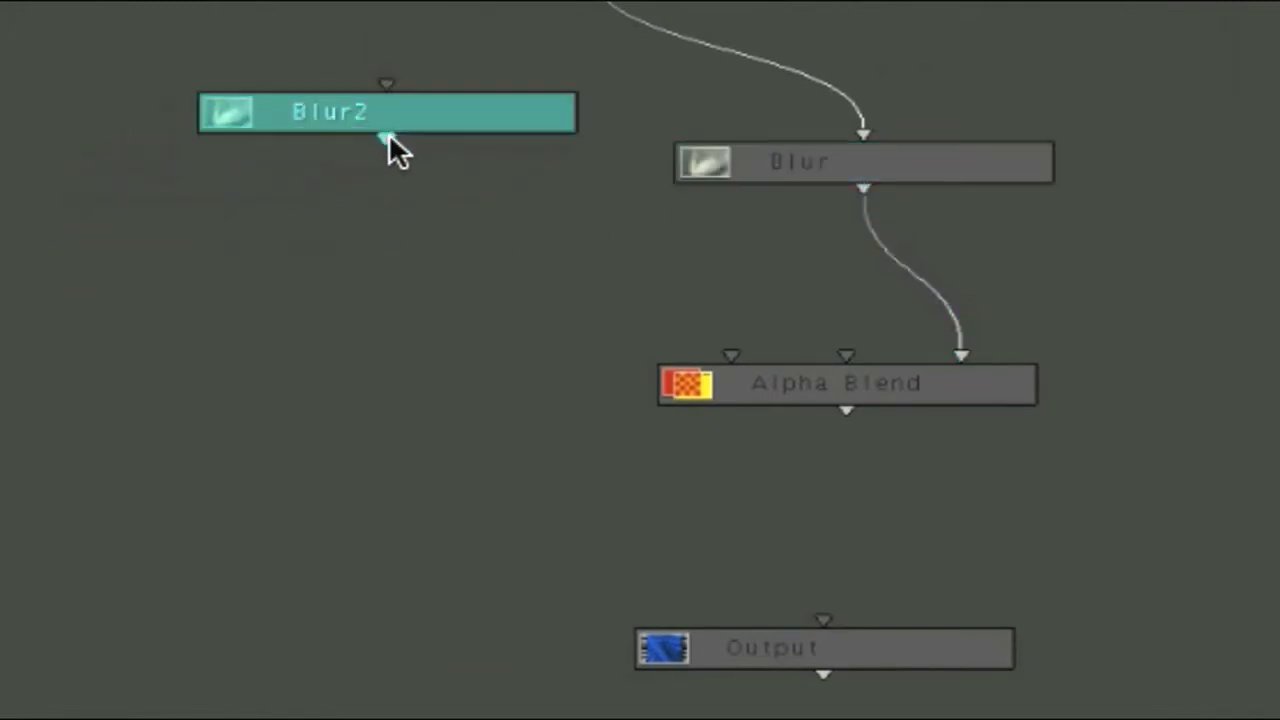
{"action": "left_click_drag", "start_coordinate": [386, 140], "coordinate": [849, 347]}
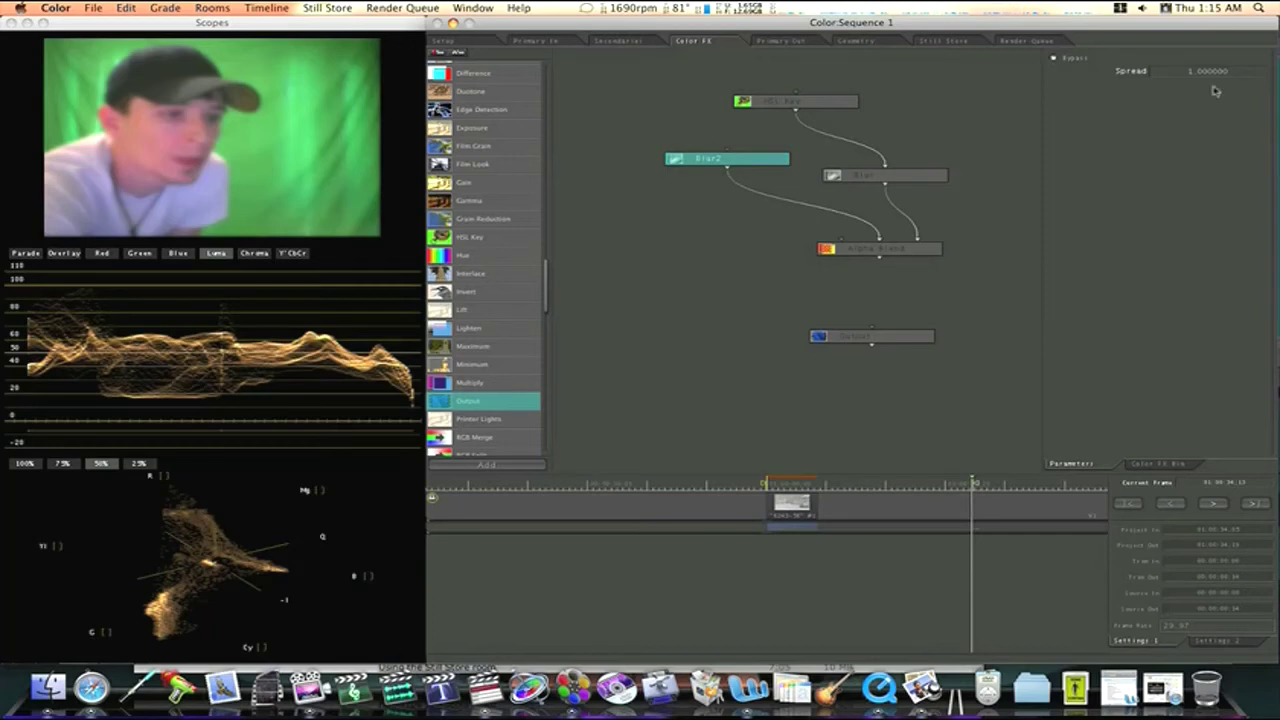
{"action": "left_click_drag", "start_coordinate": [1211, 71], "coordinate": [1212, 72]}
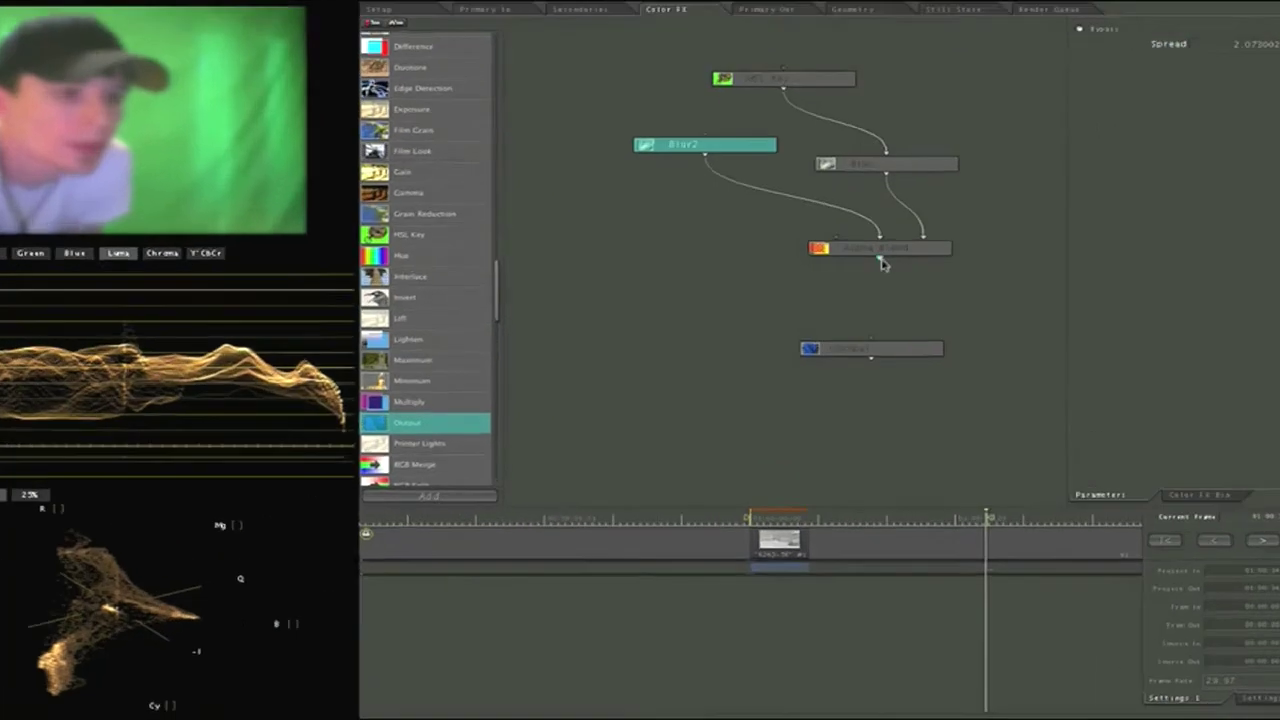
- Wire Alpha Blend's output into the Output node's input
{"action": "left_click", "coordinate": [879, 264]}
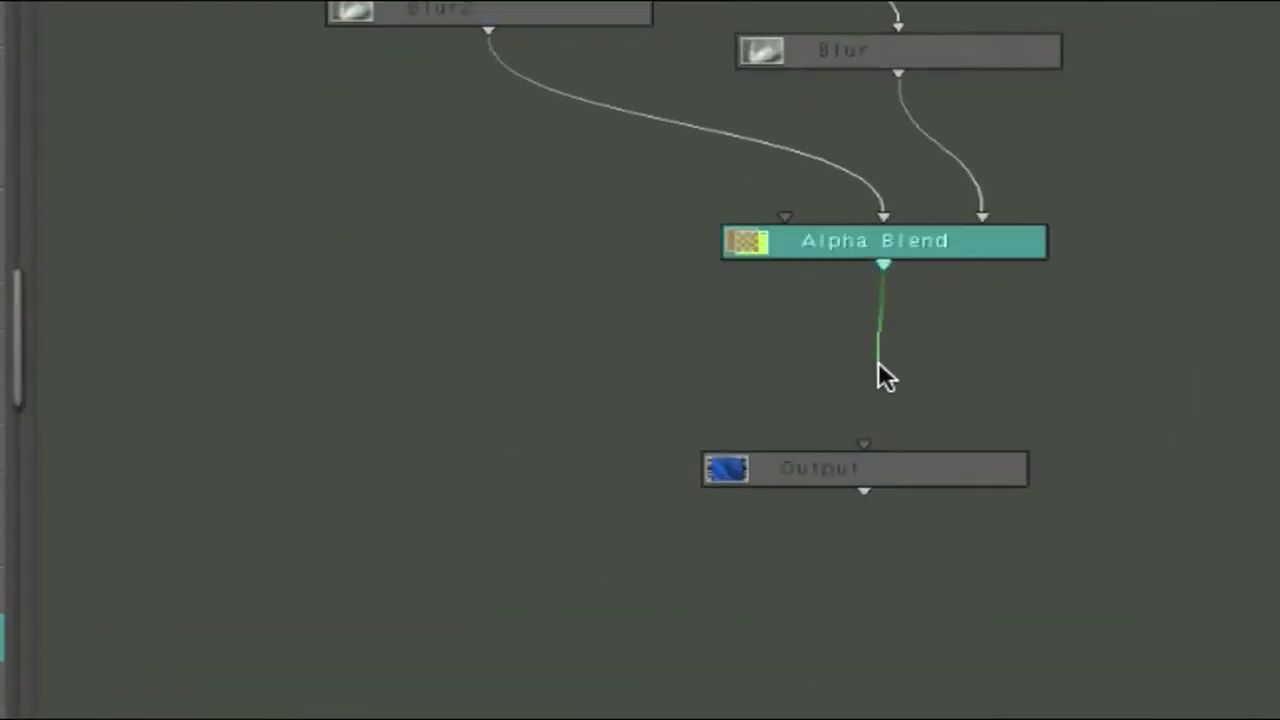
{"action": "left_click_drag", "start_coordinate": [878, 388], "coordinate": [868, 449]}
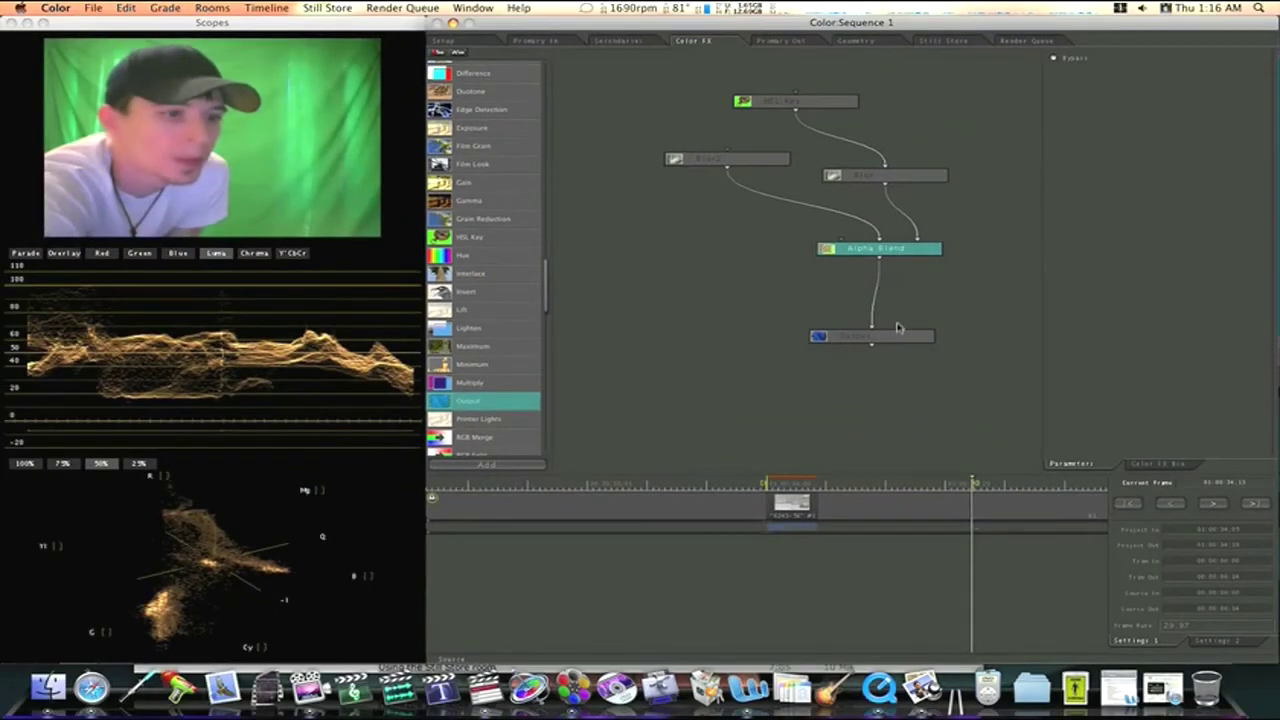
{"action": "left_click", "coordinate": [870, 205]}
- Tidy the tree by moving Blur further right and Output lower down
{"action": "left_click", "coordinate": [873, 178]}
{"action": "left_click_drag", "start_coordinate": [873, 178], "coordinate": [925, 178]}
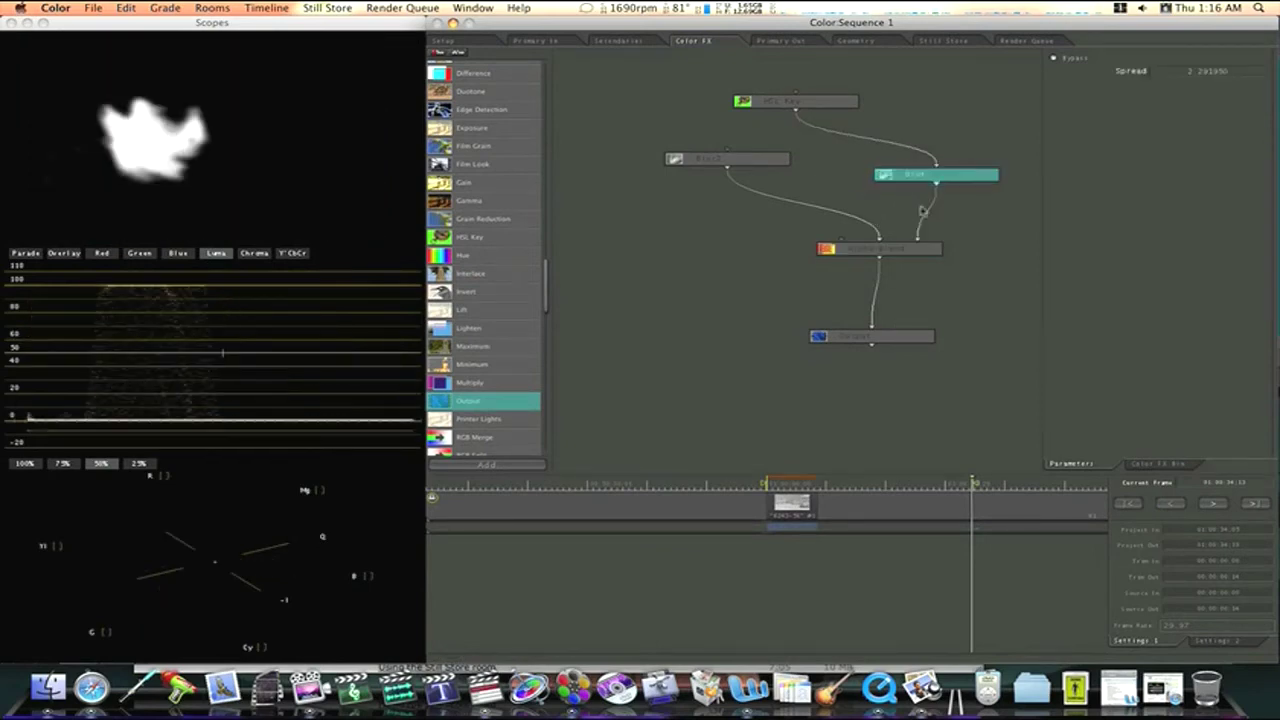
{"action": "left_click_drag", "start_coordinate": [915, 336], "coordinate": [910, 386]}
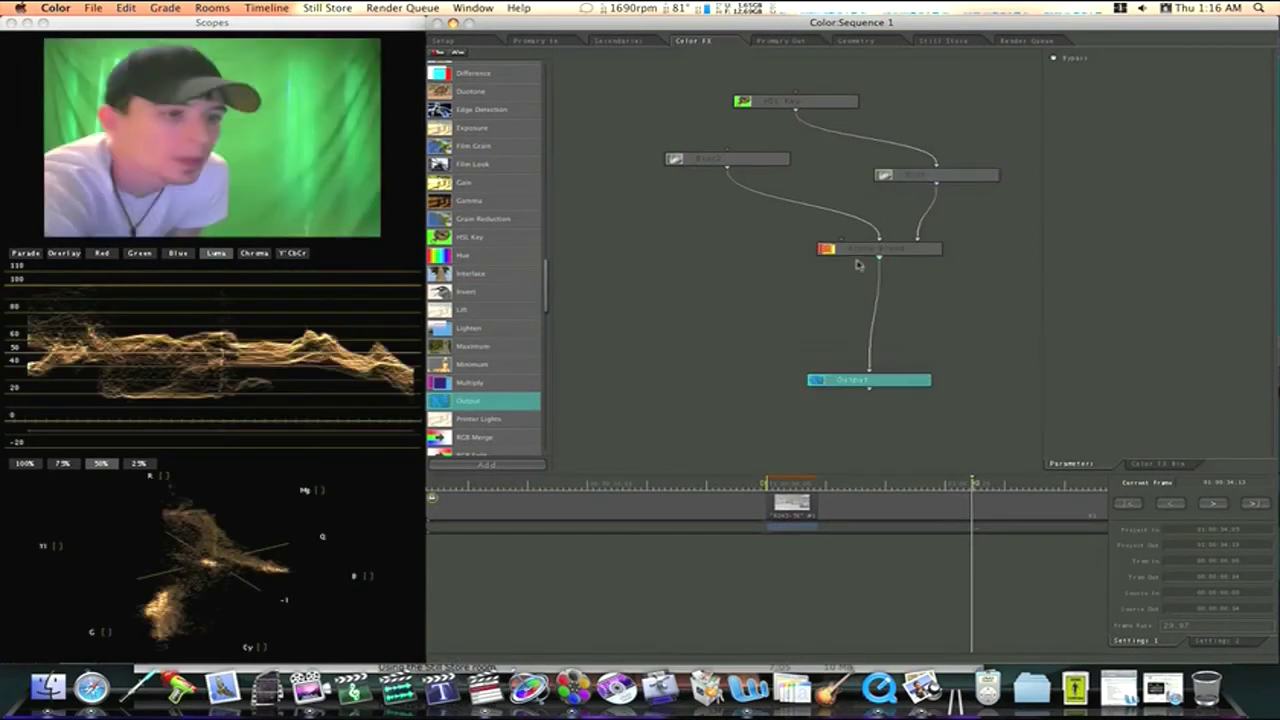
{"action": "left_click", "coordinate": [850, 254]}
{"action": "left_click", "coordinate": [447, 74]}
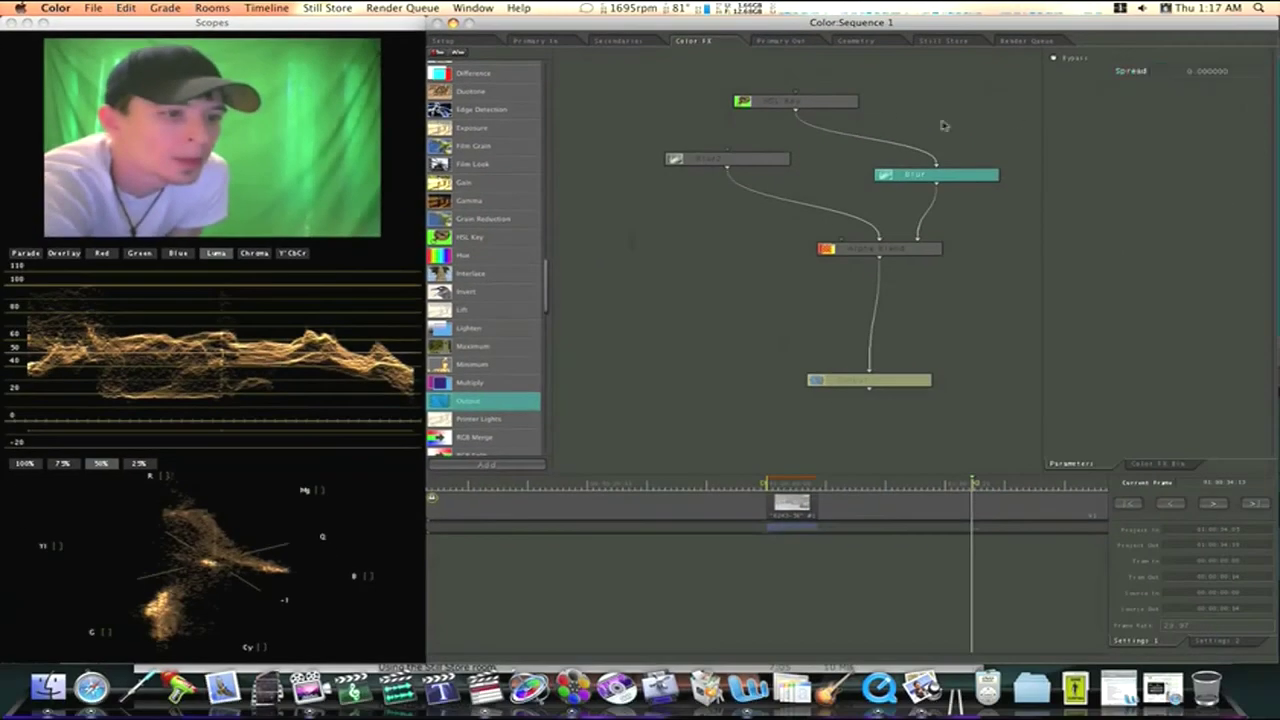
- Lower Blur2's Spread to 0.393 for milder skin softening
{"action": "left_click", "coordinate": [785, 166]}
{"action": "double_click", "coordinate": [785, 166]}
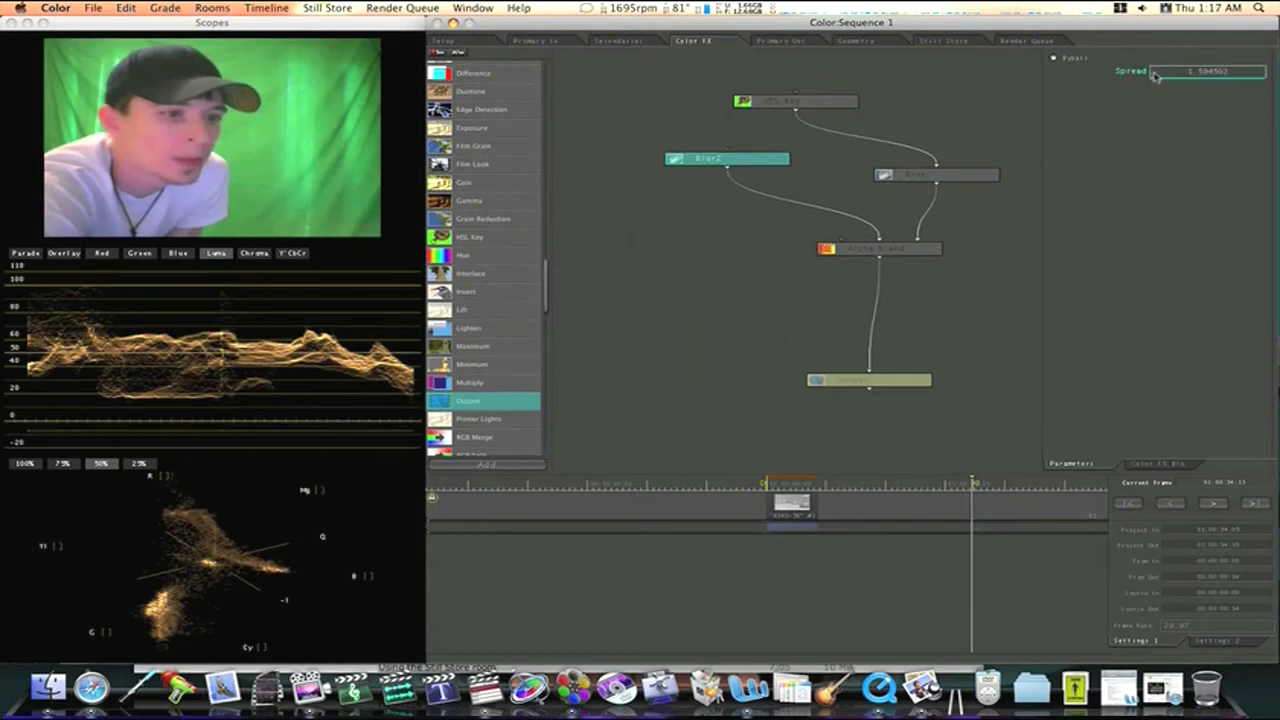
{"action": "scroll", "coordinate": [1157, 77], "scroll_direction": "down", "scroll_amount": 5}
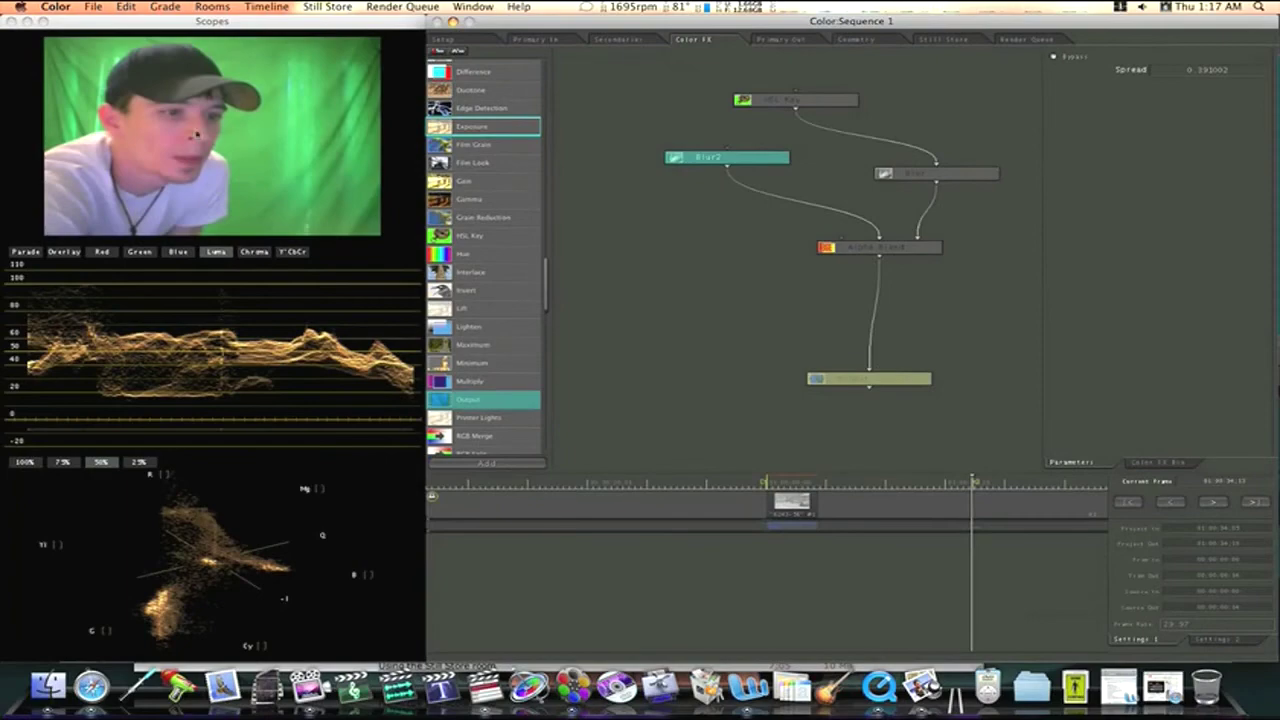
- In Primary In, pull the shadow lightness down to about -0.09
{"action": "left_click", "coordinate": [541, 42]}
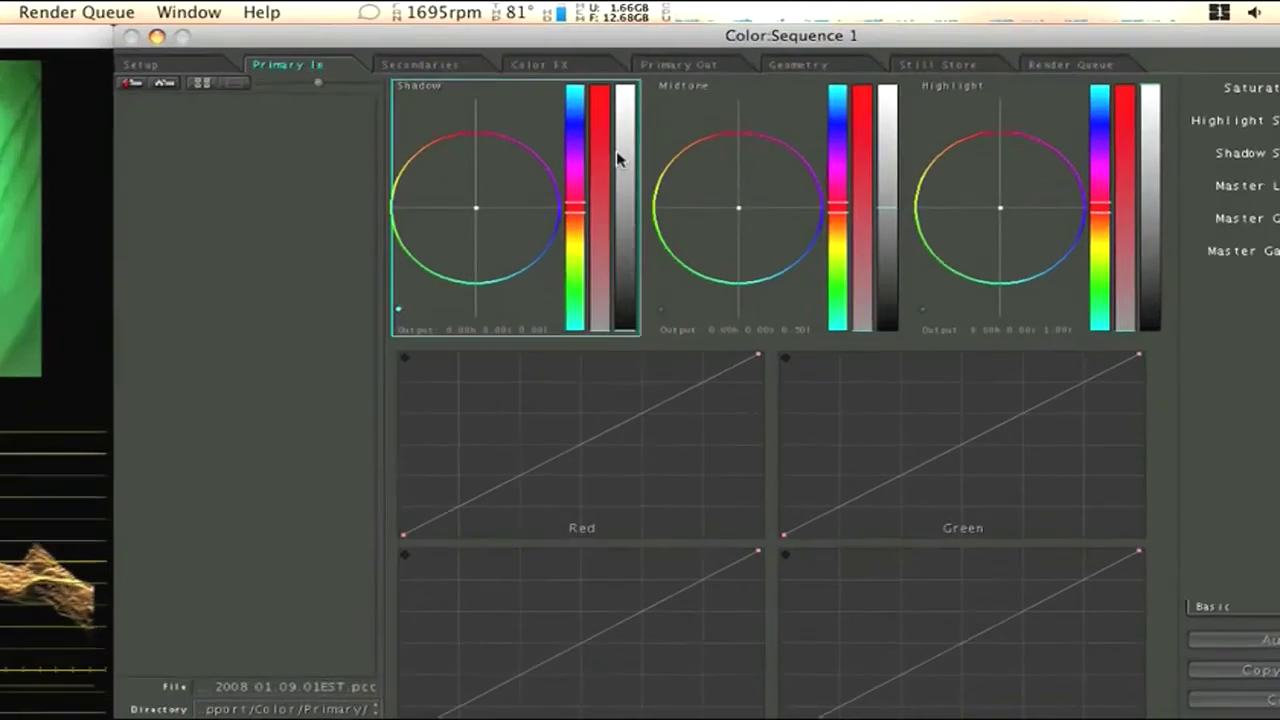
{"action": "left_click_drag", "start_coordinate": [738, 105], "coordinate": [738, 112]}
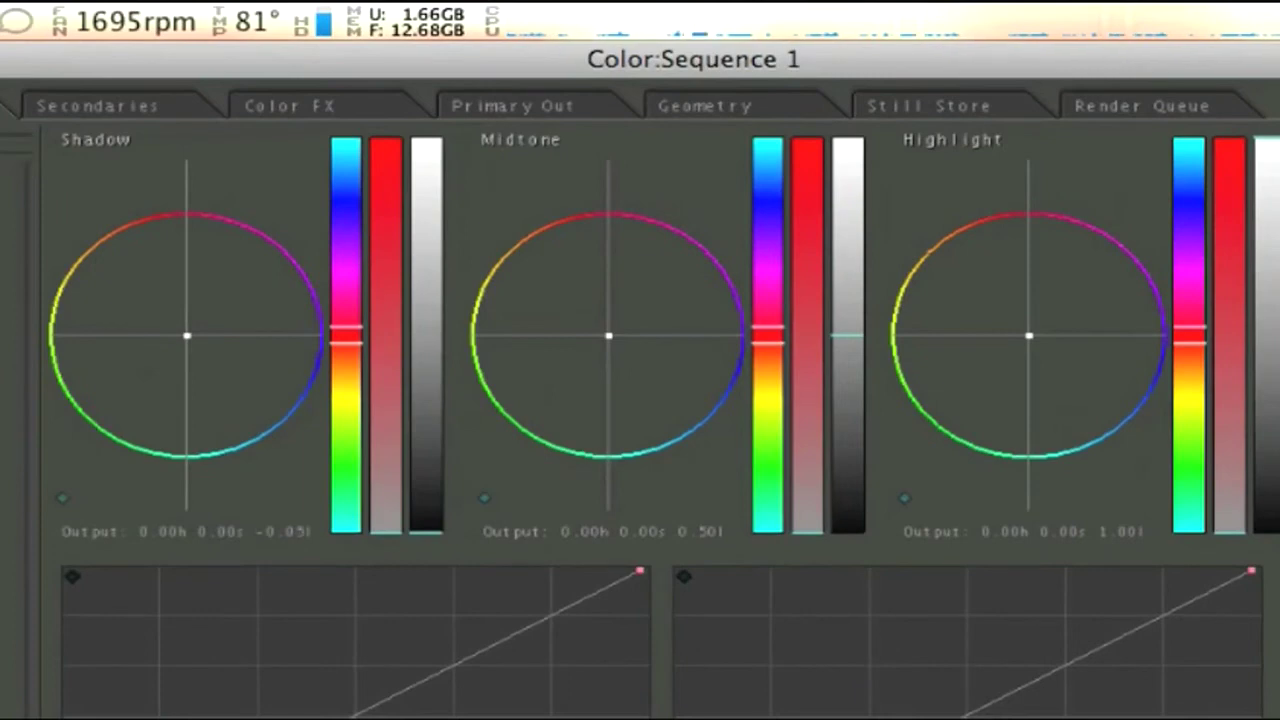
{"action": "left_click_drag", "start_coordinate": [425, 530], "coordinate": [425, 536]}
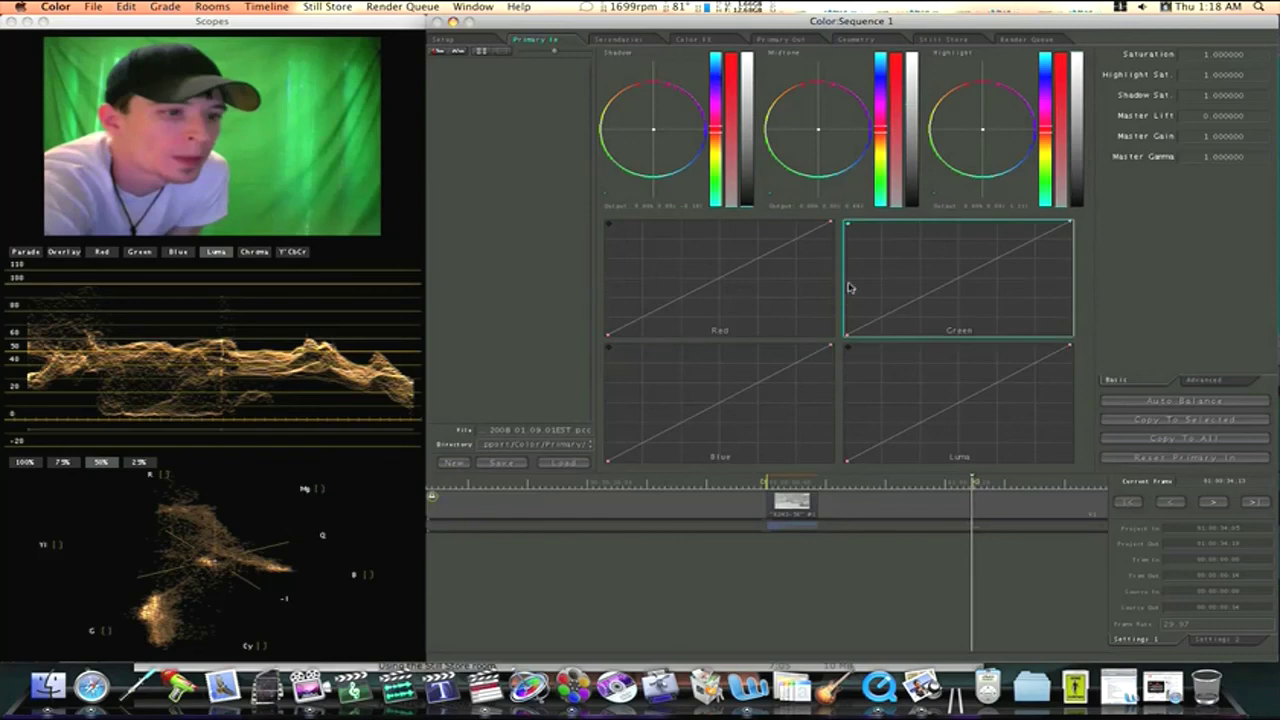
- Add a midpoint on the Green curve and raise saturation to about 1.16
{"action": "left_click", "coordinate": [957, 276]}
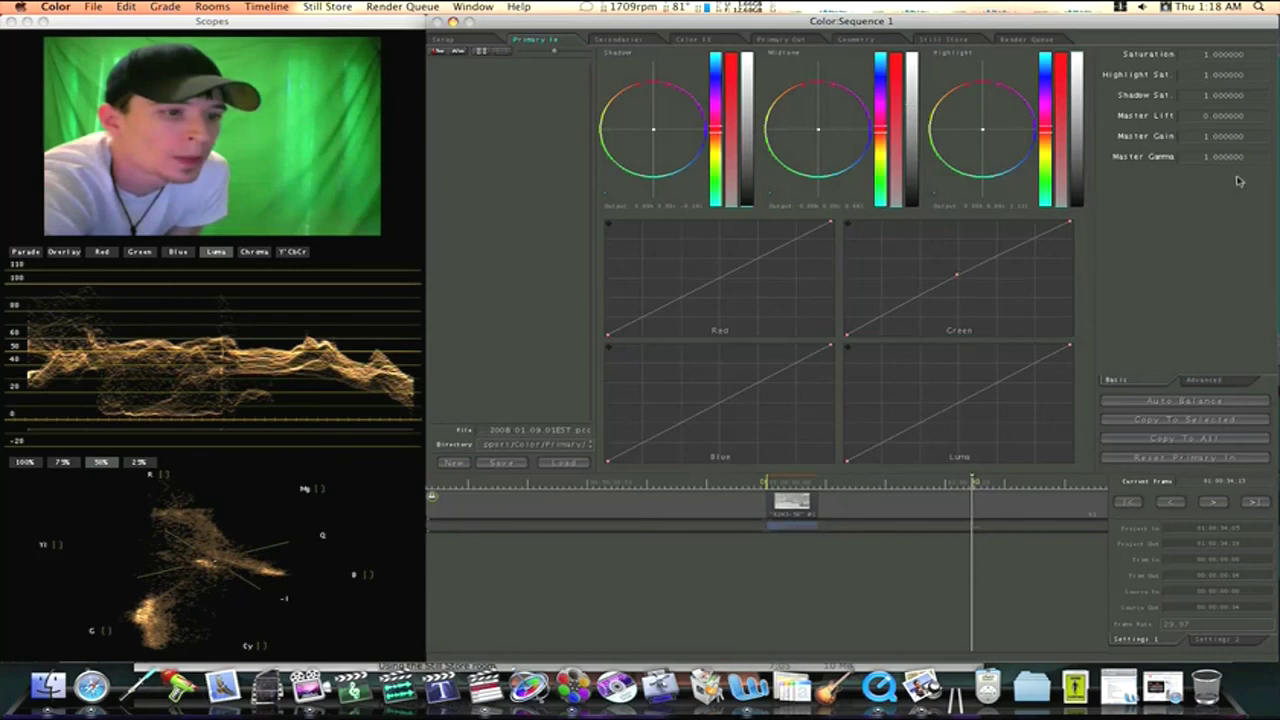
{"action": "left_click_drag", "start_coordinate": [1212, 55], "coordinate": [1214, 58]}
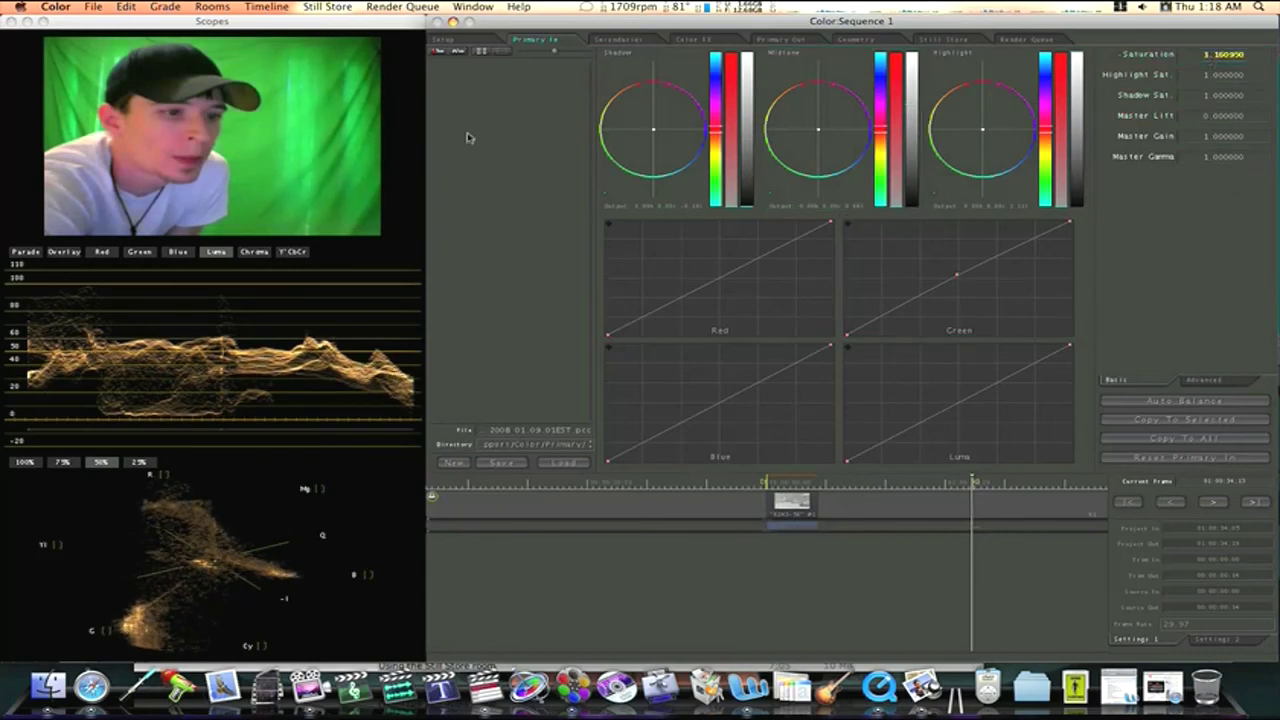